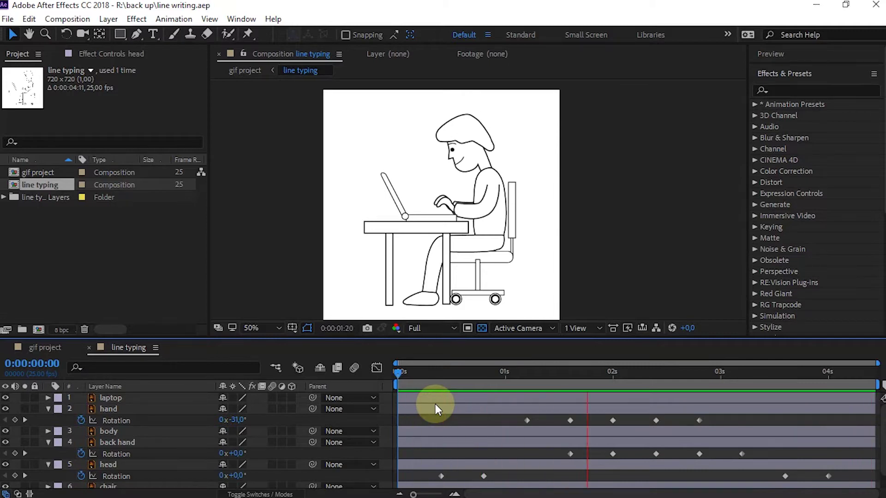
- Stop the preview, rewind to the first frame and check the laptop and hand layers
key(space)
drag(406, 369, 394, 370)
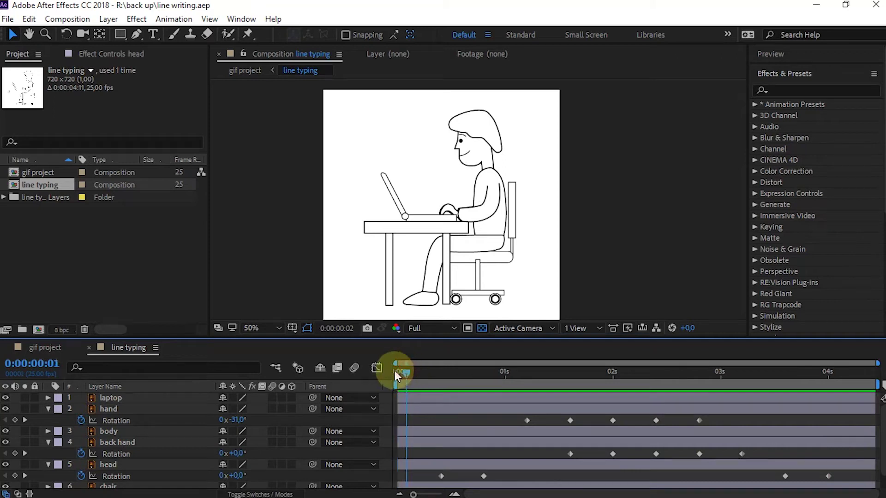
click(192, 399)
click(191, 408)
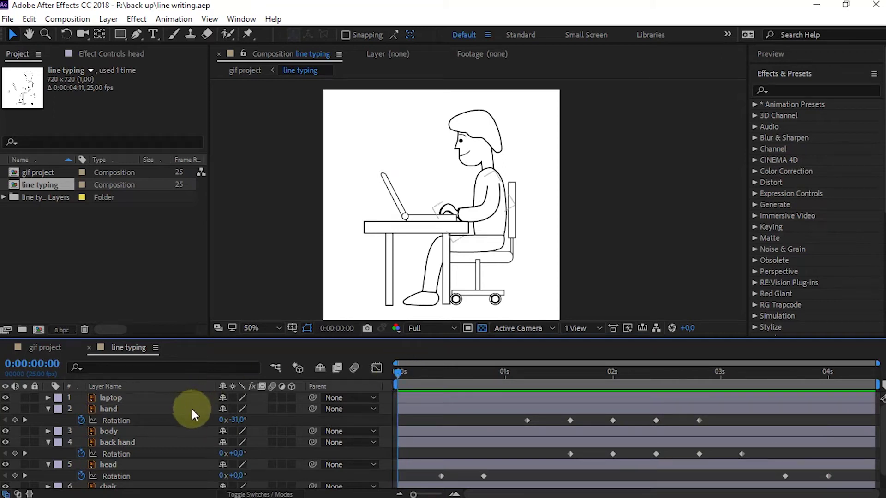
click(182, 397)
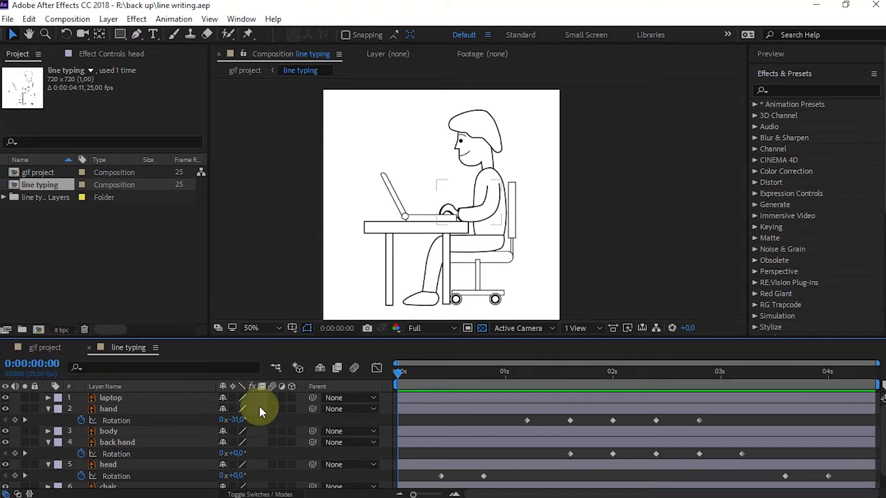
- Toggle the transparency grid on and off, ending on the white composition background
click(482, 328)
scroll(260, 428, down, 1)
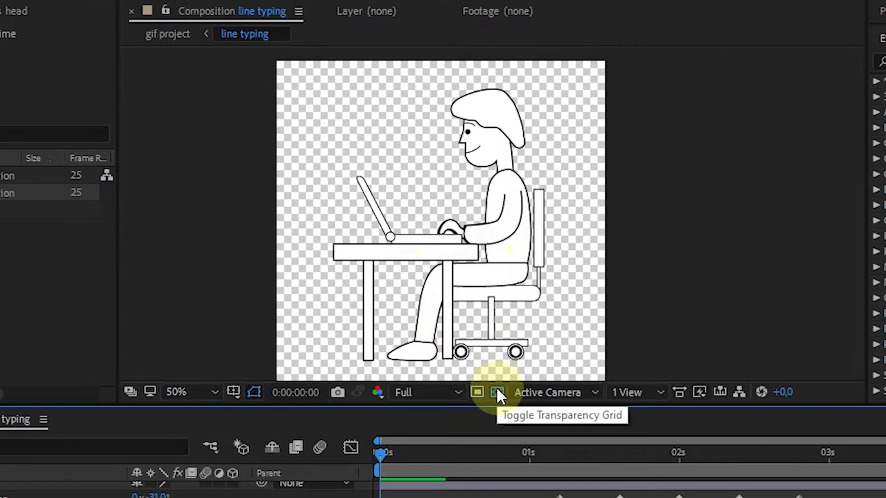
click(496, 389)
click(497, 390)
click(497, 390)
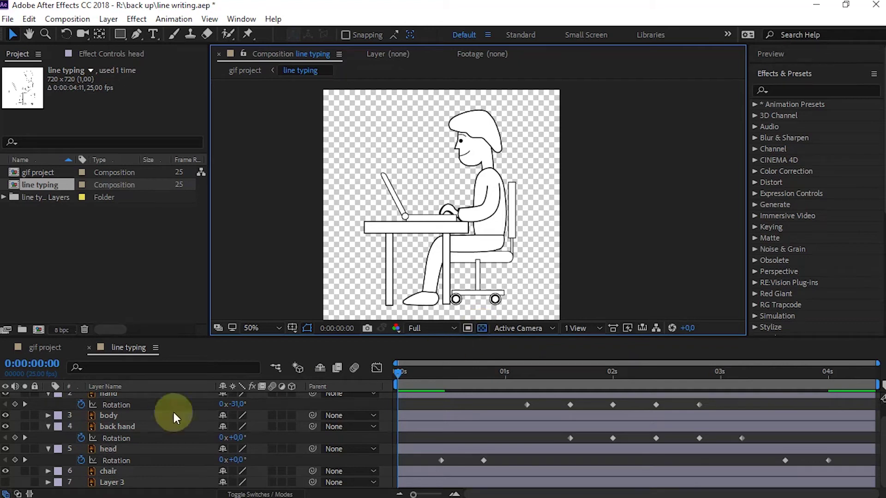
click(430, 354)
click(482, 328)
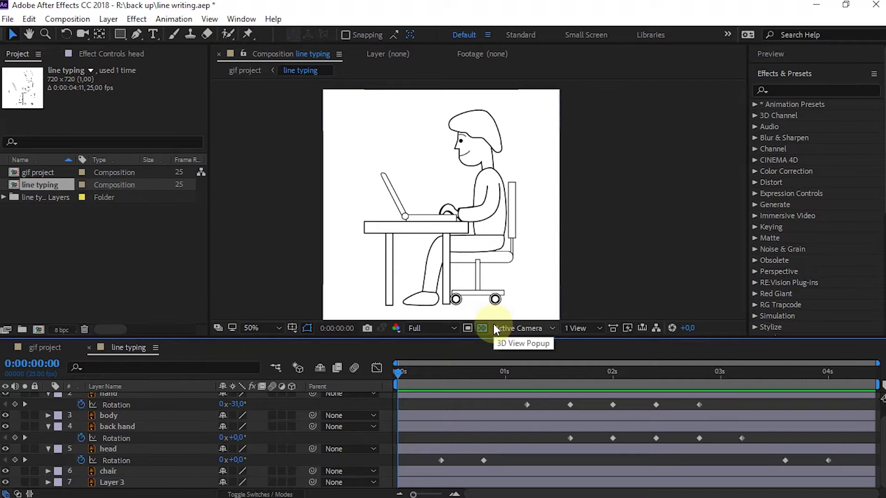
- Trim the gif project composition's work area so it ends at 0:00:04:10
click(49, 348)
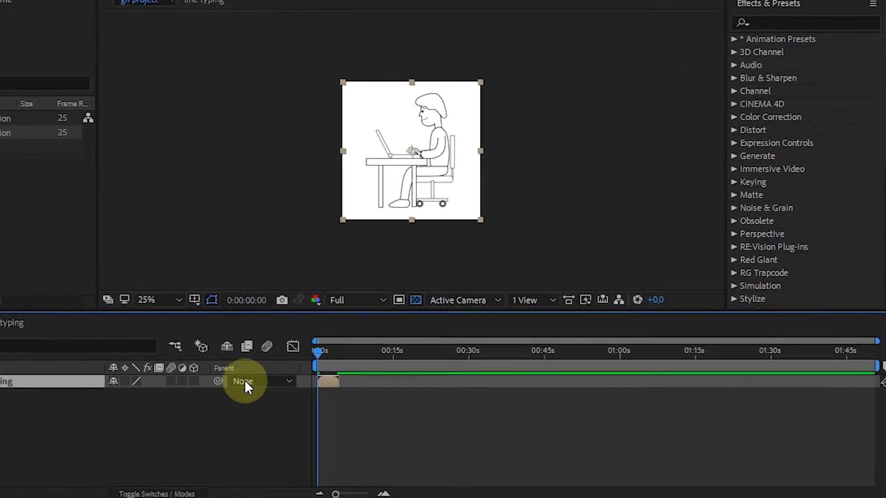
click(339, 349)
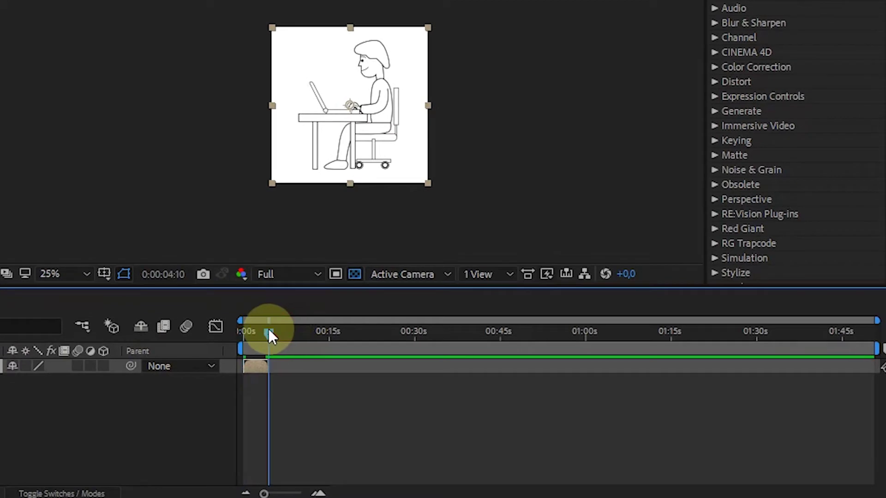
drag(259, 367, 281, 334)
drag(876, 350, 405, 350)
key(n)
right_click(259, 353)
click(287, 401)
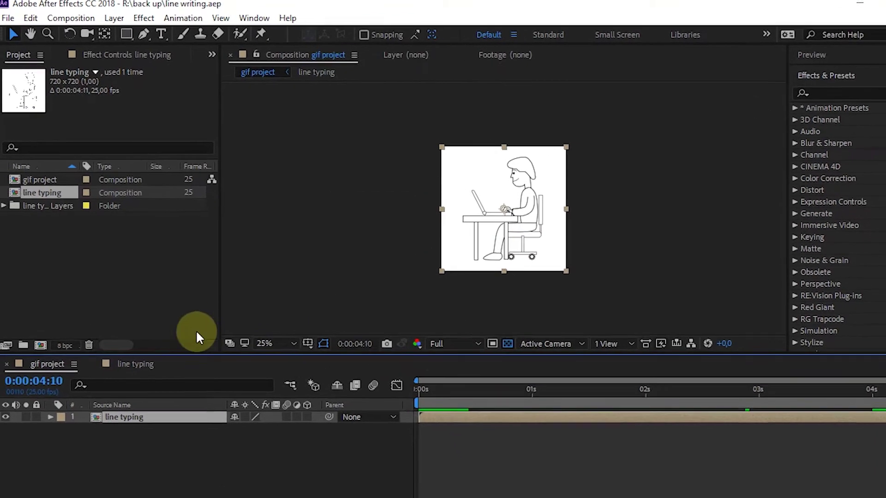
click(9, 18)
mouse_move(106, 259)
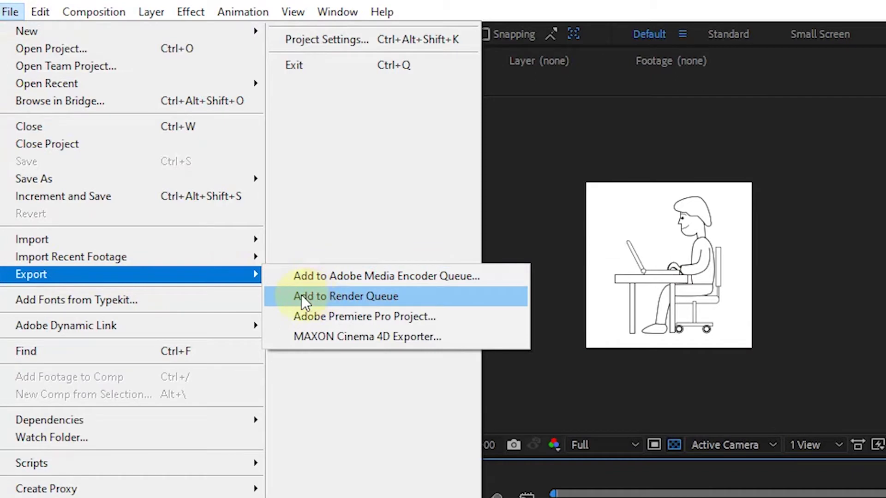
- Add gif project to the Render Queue and open its AVI output module settings
click(366, 295)
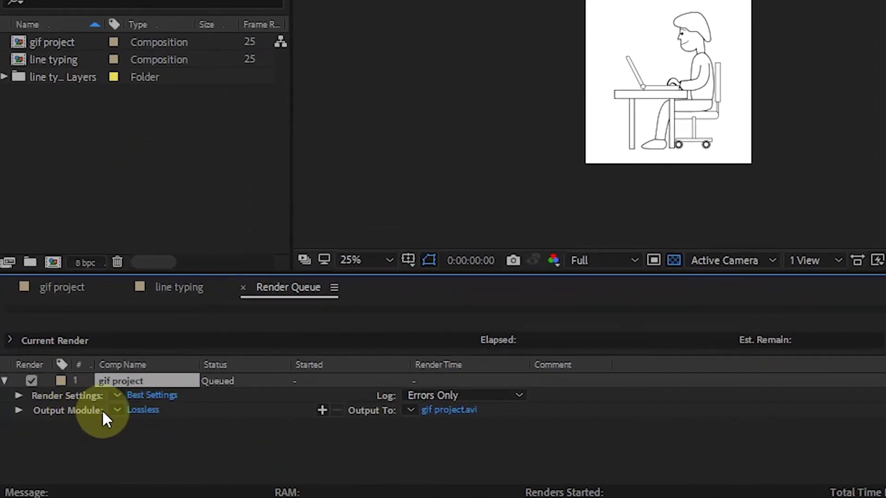
click(141, 410)
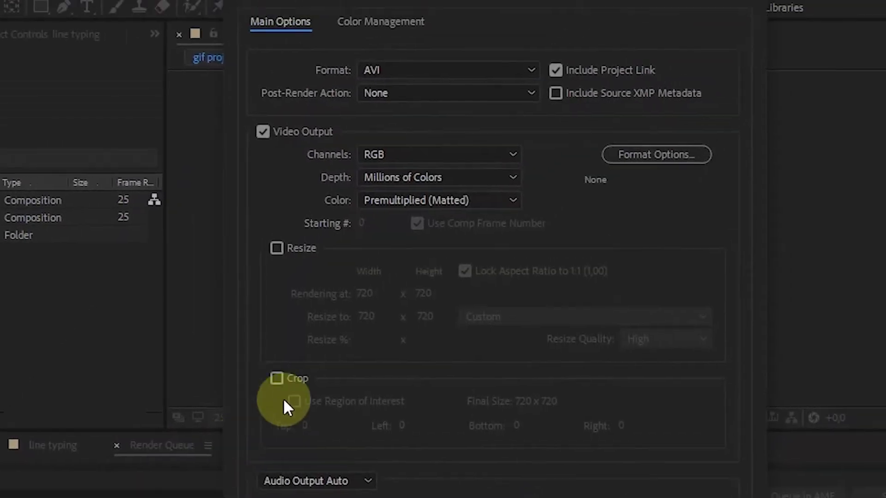
- Change the output format to JPEG Sequence, keeping RGB, Millions of Colors and post-render None
click(408, 100)
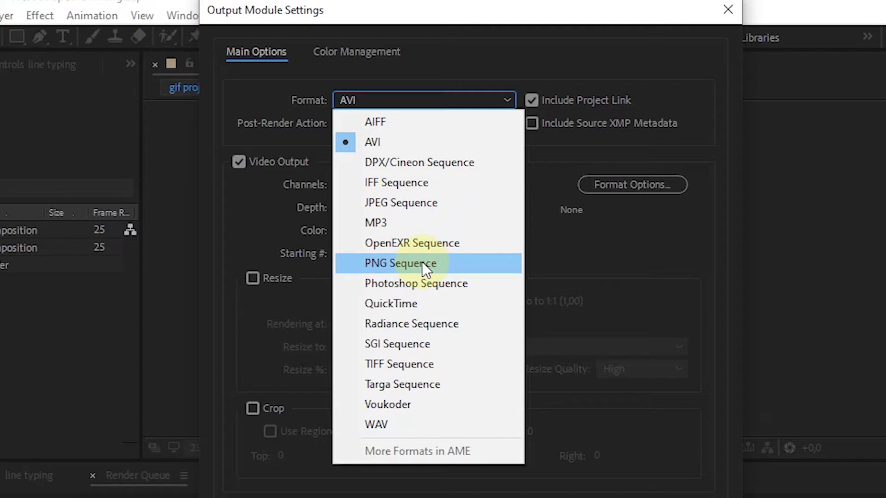
click(386, 202)
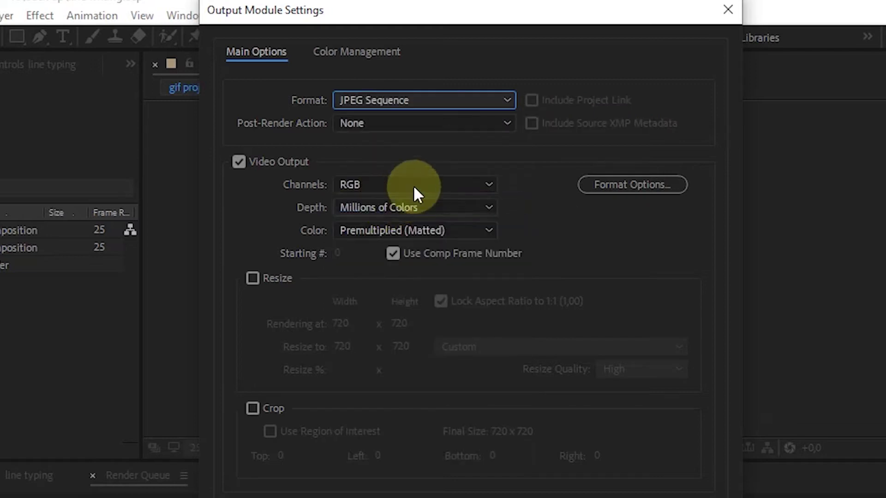
click(365, 122)
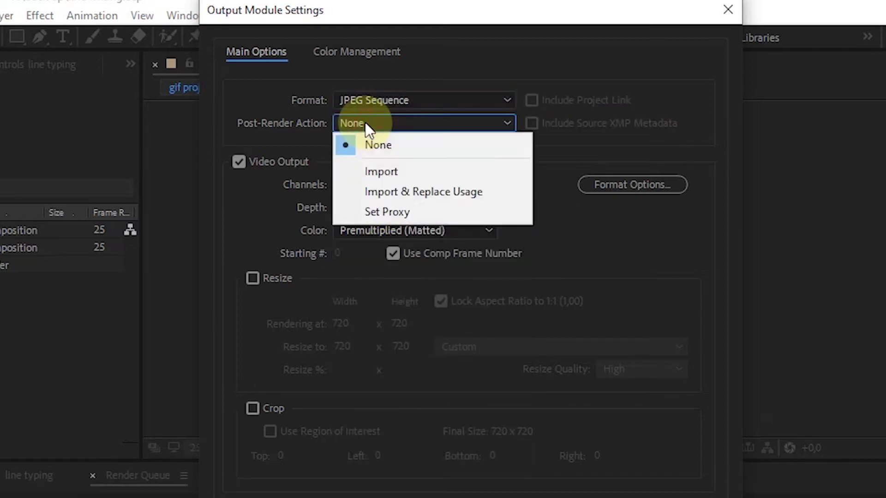
click(256, 96)
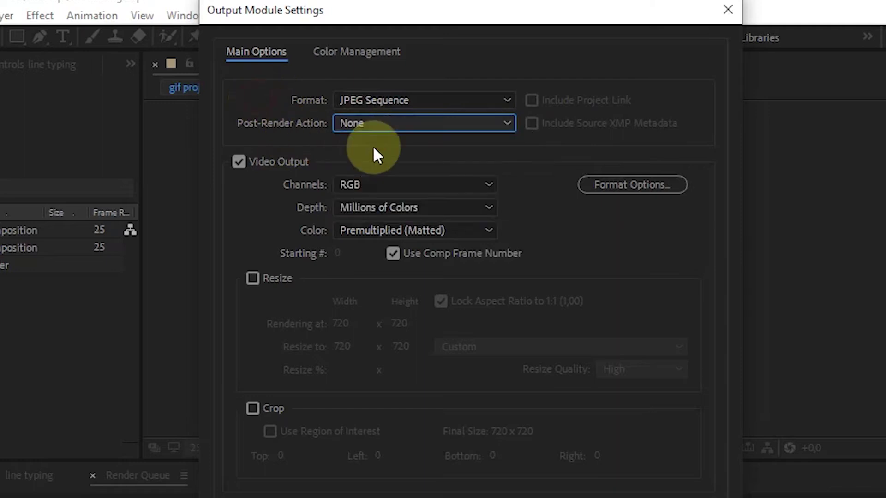
click(356, 185)
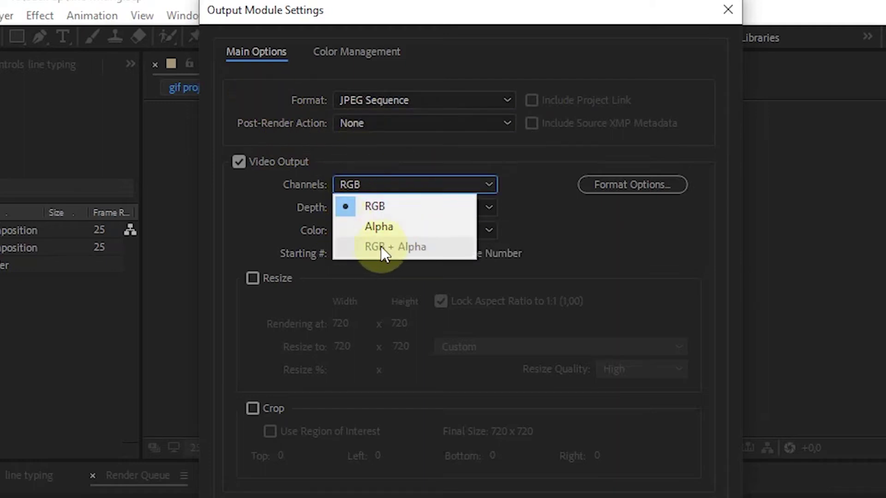
click(378, 206)
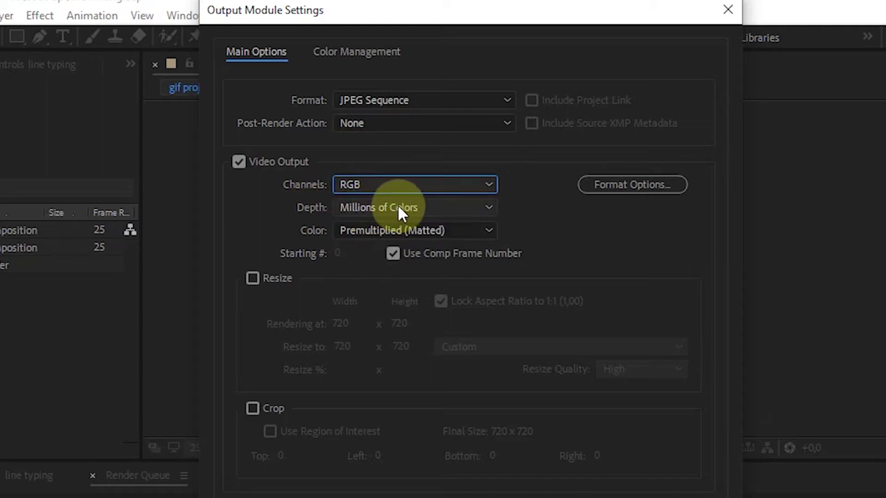
click(398, 207)
click(398, 205)
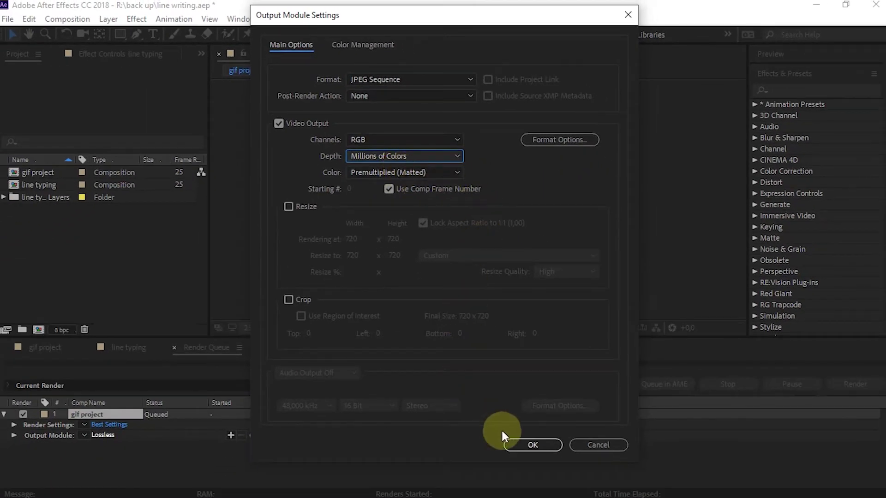
click(528, 446)
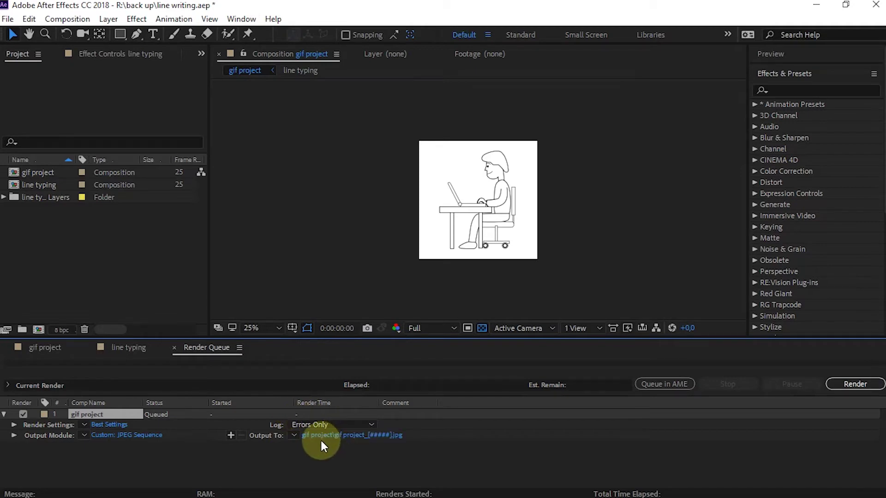
- Remove _[#####] from the output name and save into a gif project subfolder in Videos
click(365, 436)
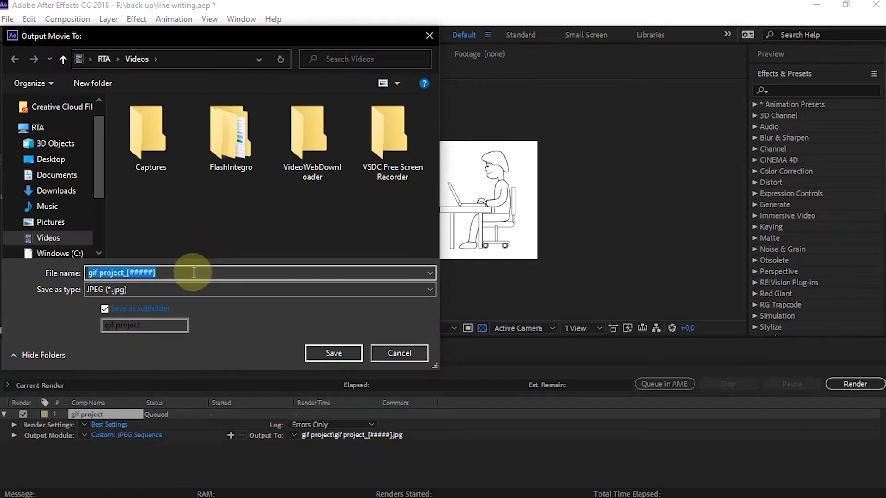
drag(163, 272, 125, 273)
key(BackSpace)
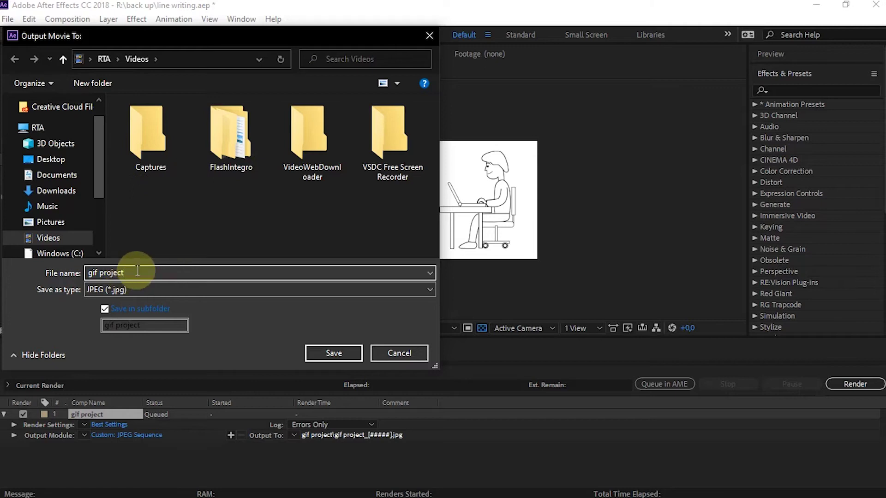
click(337, 352)
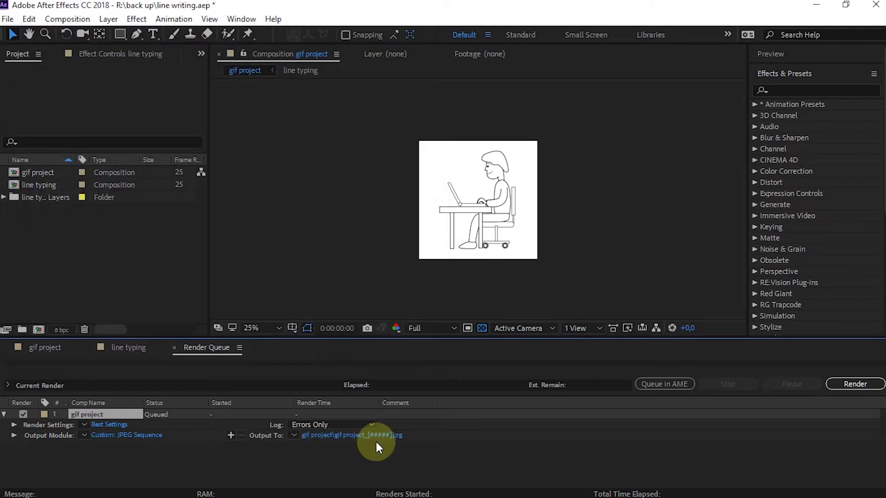
- Render the queued gif project comp until it shows Done after 11 seconds
click(848, 386)
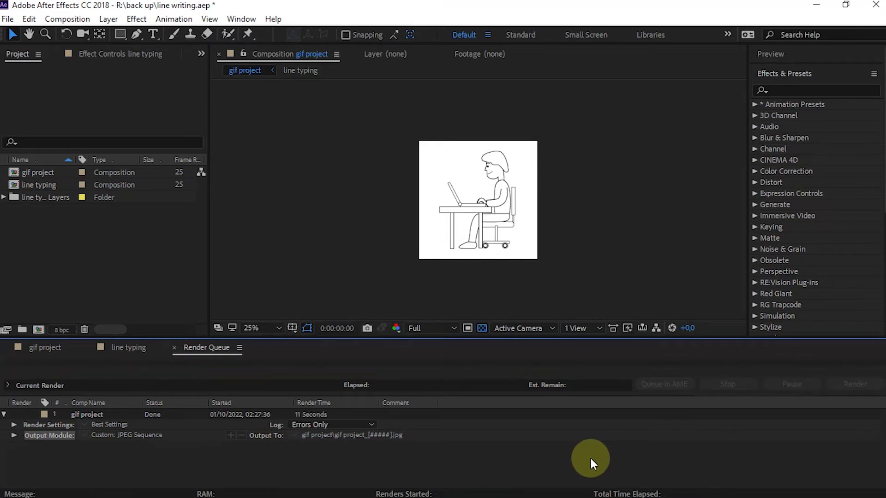
- Open the gif project folder in File Explorer and scroll through frames 00000 to 00110
mouse_move(32, 490)
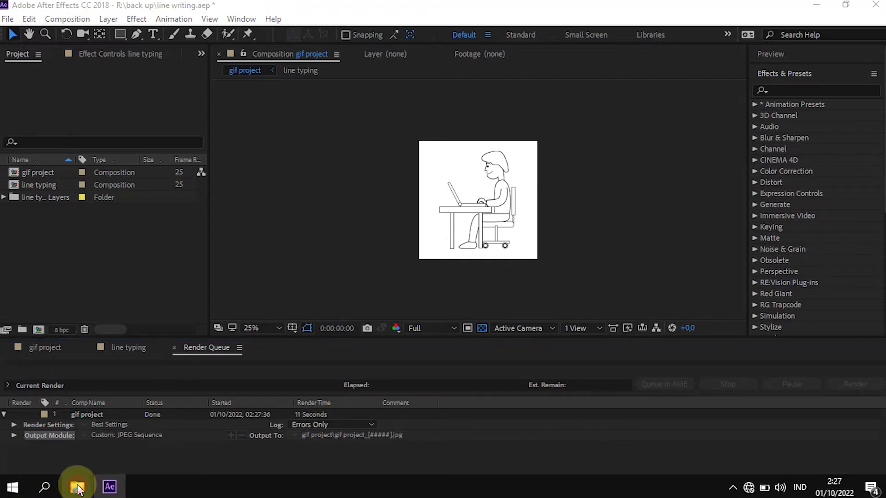
mouse_move(76, 489)
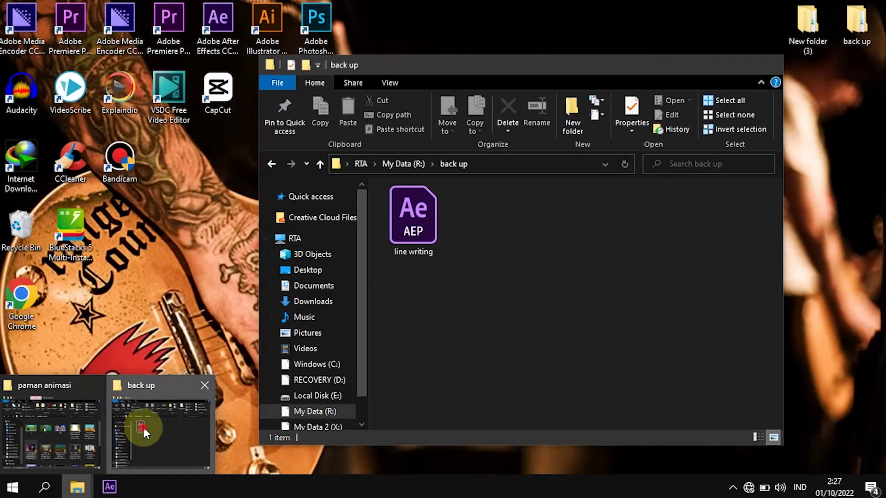
click(142, 426)
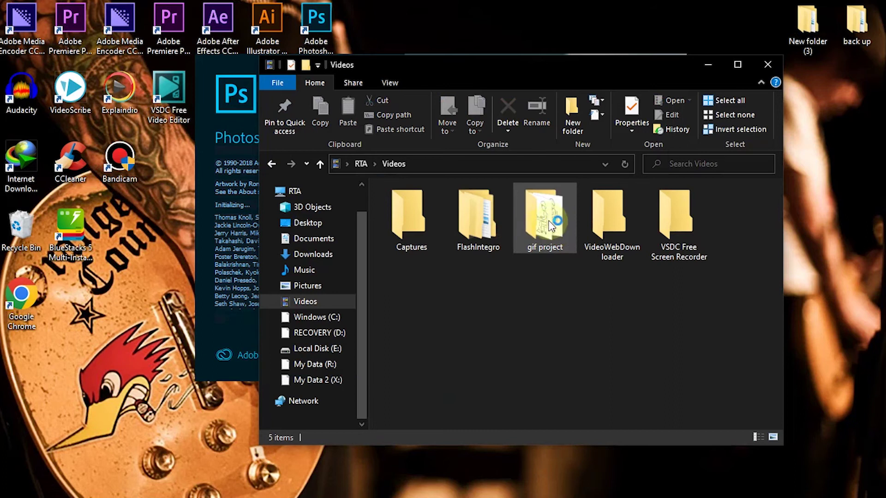
double_click(551, 226)
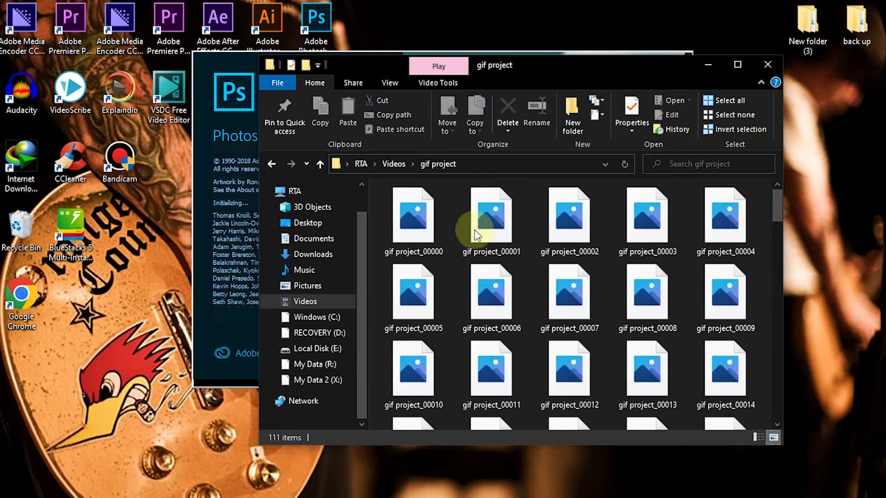
click(429, 228)
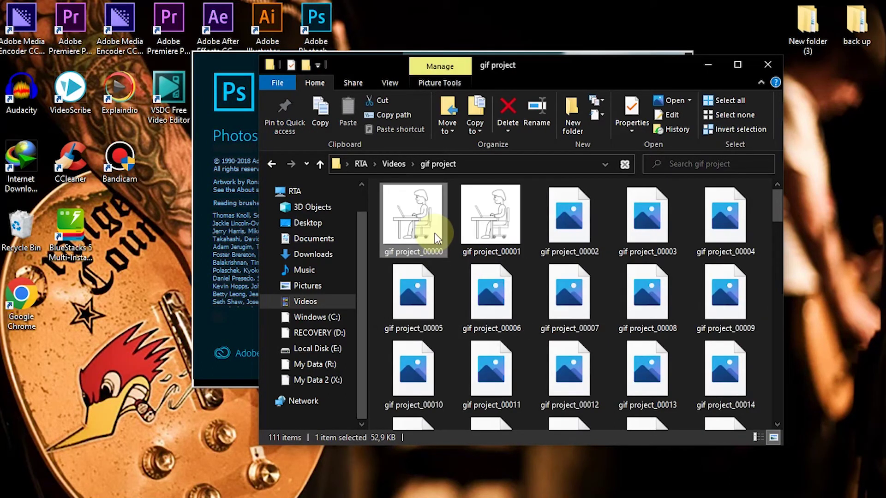
scroll(675, 270, down, 3)
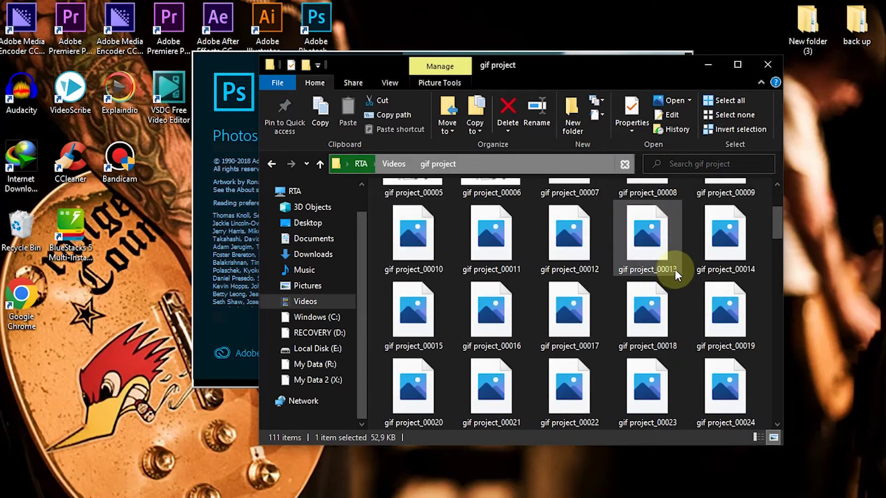
scroll(675, 269, down, 15)
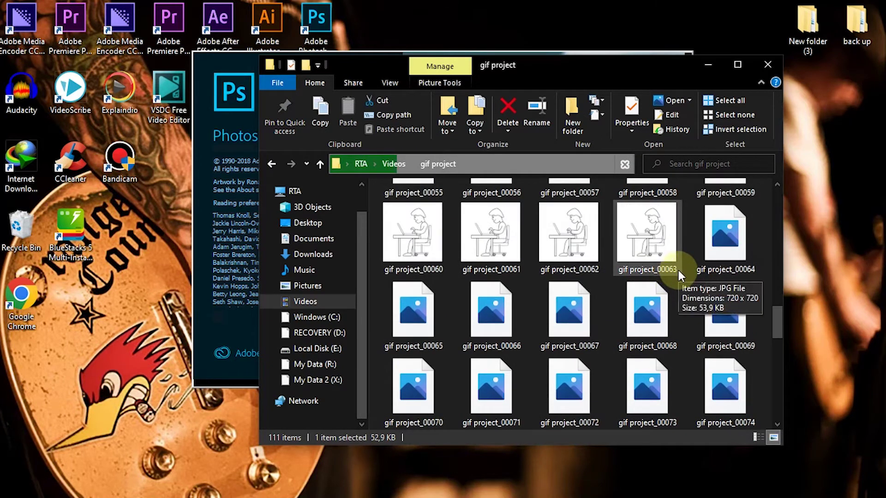
scroll(649, 294, down, 10)
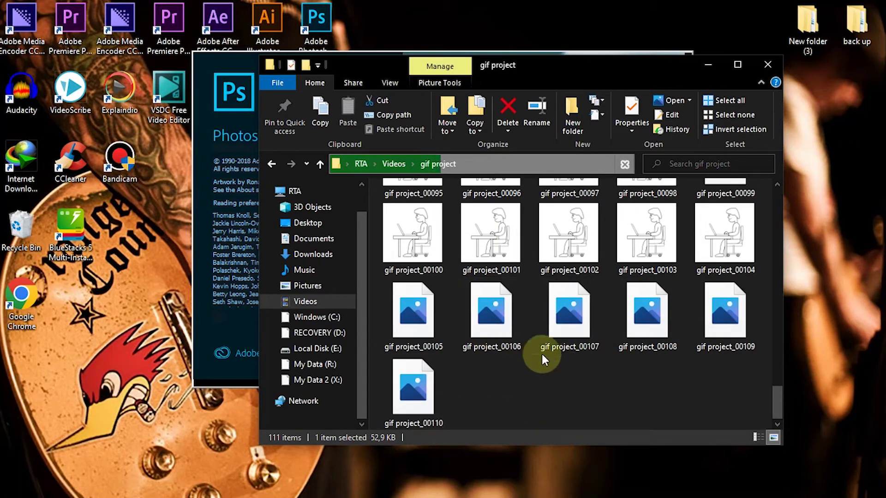
scroll(552, 349, up, 20)
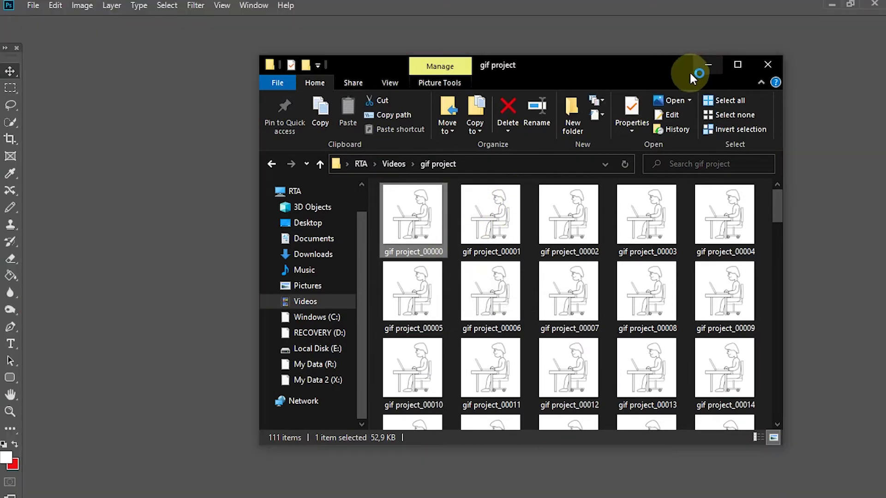
- Drag frame gif project_00000 from the gif project folder onto Photoshop to open it
click(478, 6)
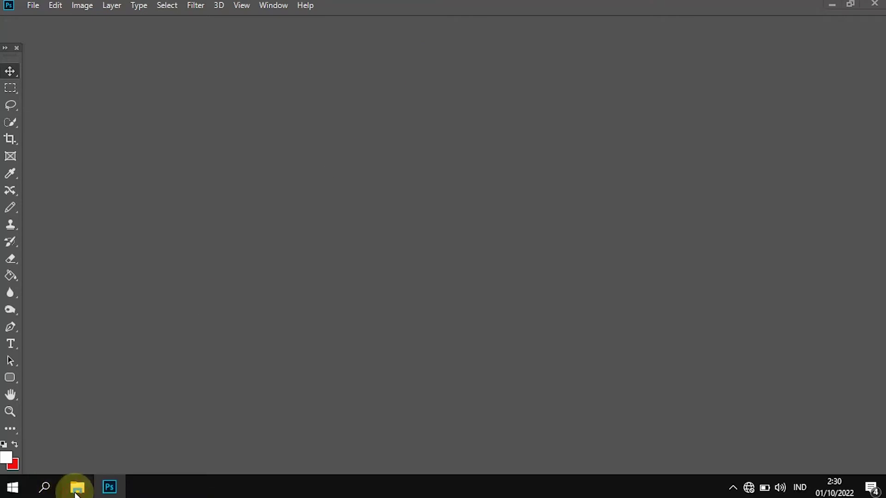
mouse_move(76, 487)
click(166, 421)
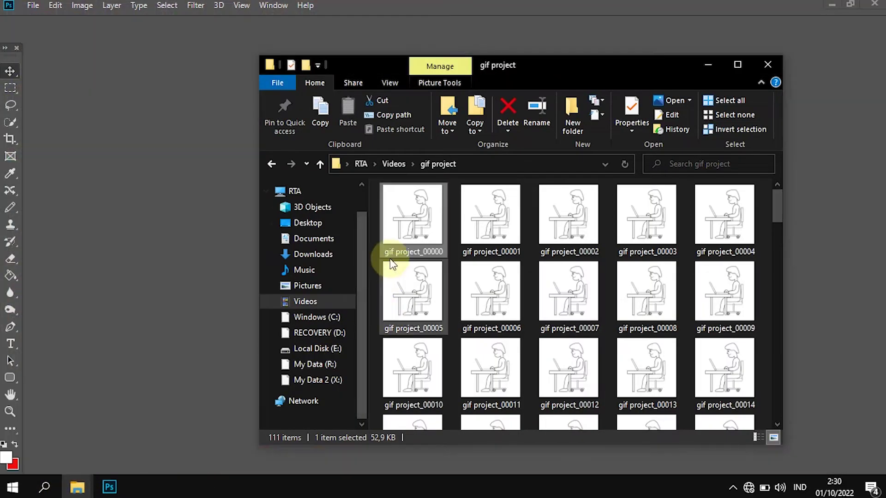
double_click(411, 233)
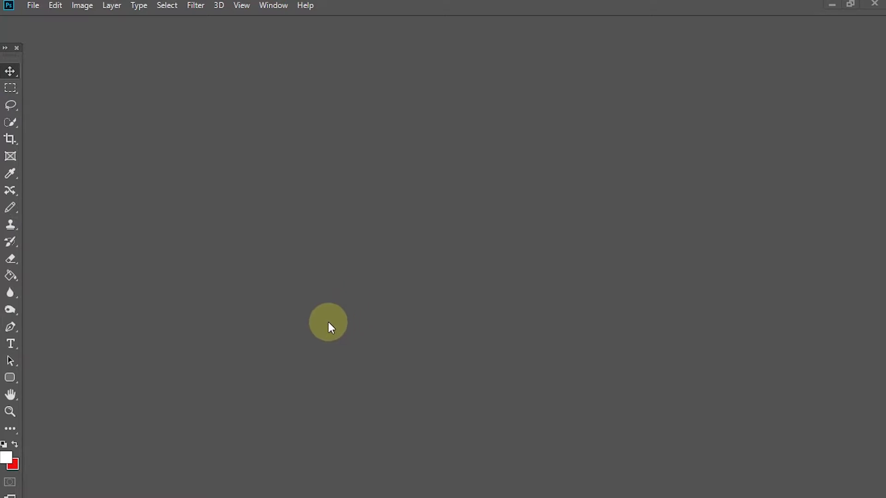
mouse_move(76, 487)
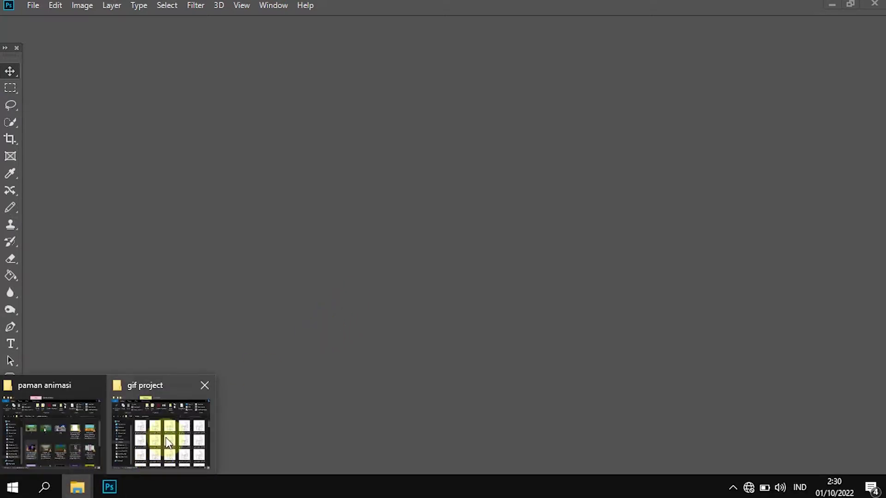
click(166, 438)
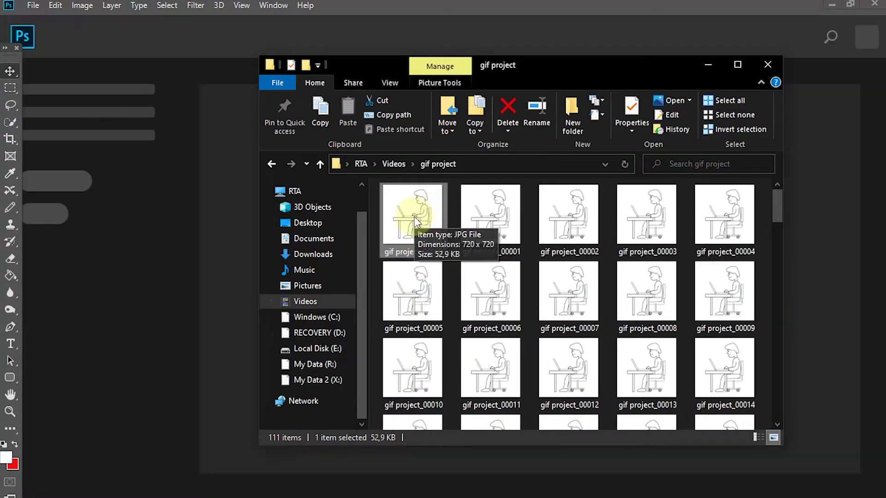
drag(416, 221, 145, 272)
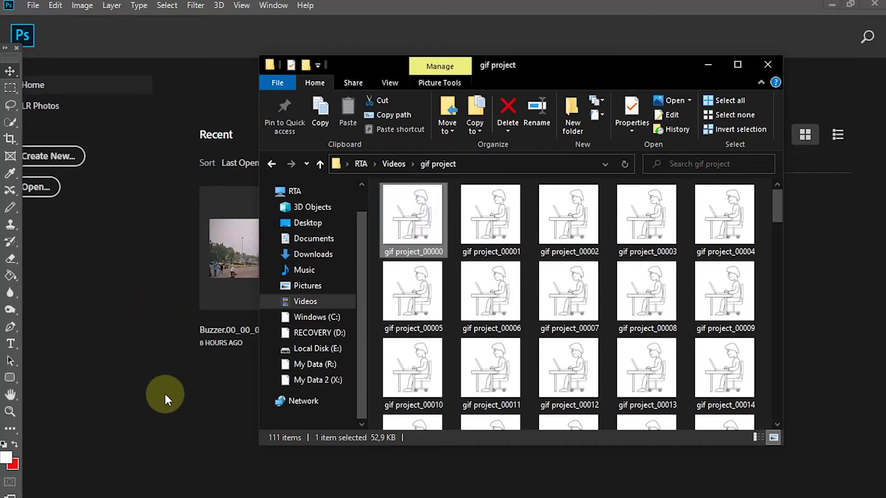
click(344, 8)
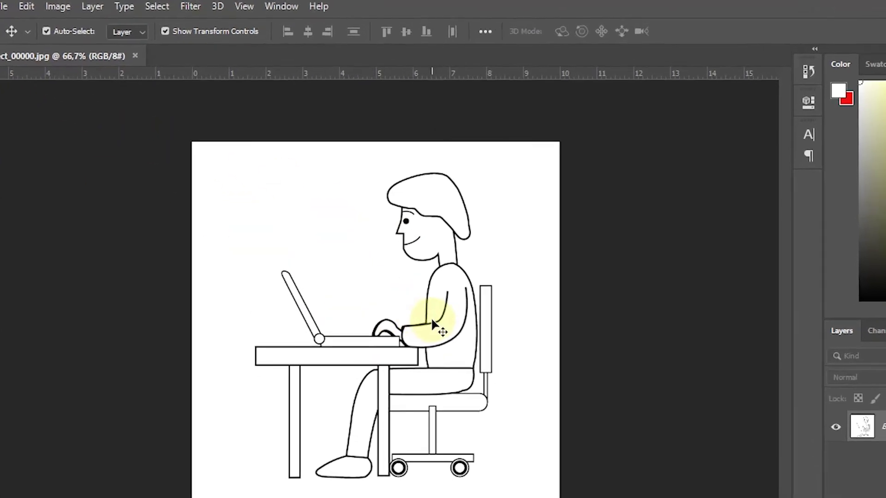
- Apply Photoshop's Motion workspace from Window > Workspace
click(287, 7)
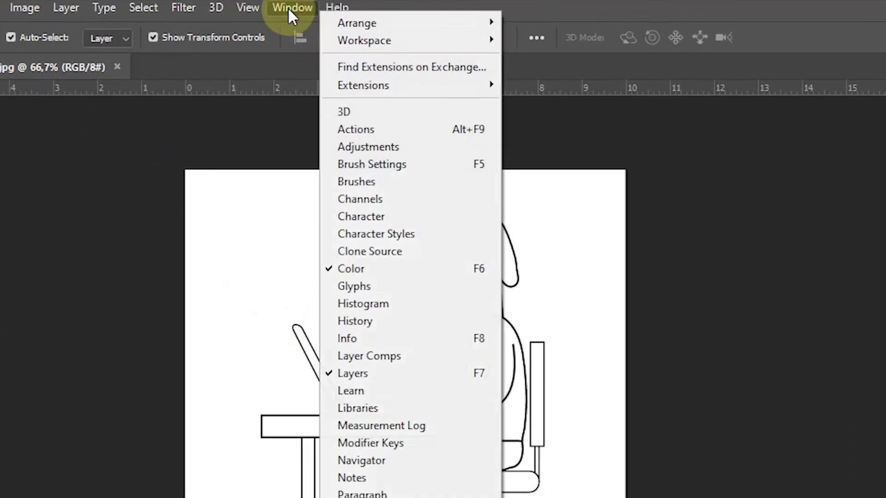
mouse_move(346, 39)
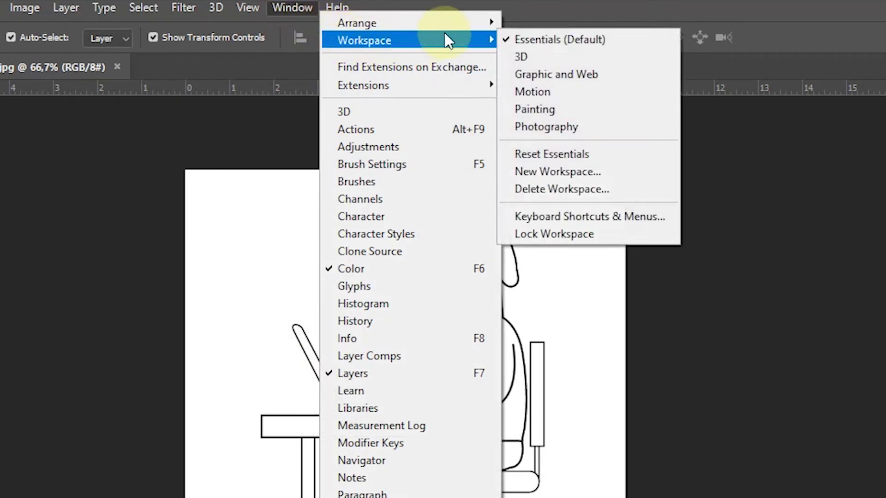
click(540, 90)
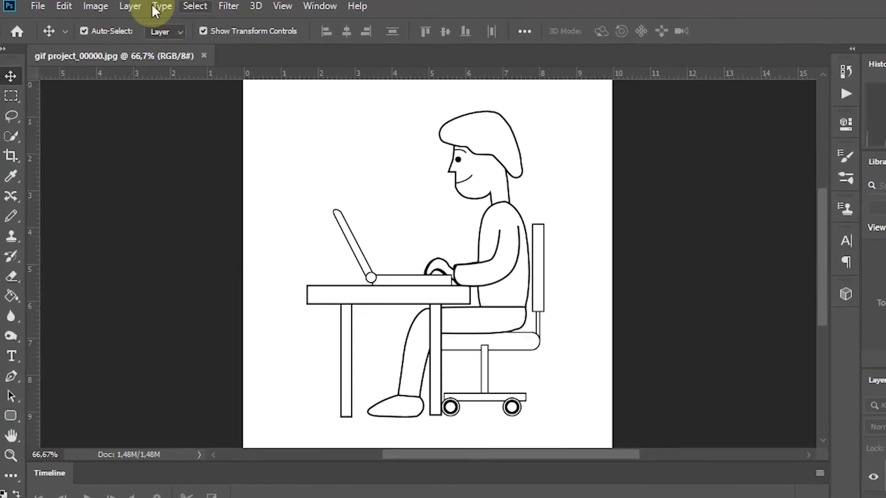
- Import Videos > gif project > gif project_00000 as an image sequence via New Video Layer from File
click(136, 7)
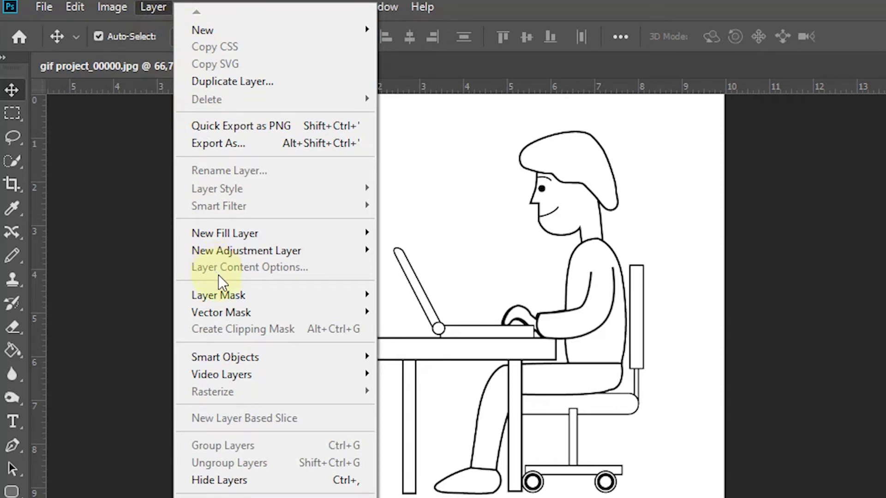
mouse_move(286, 372)
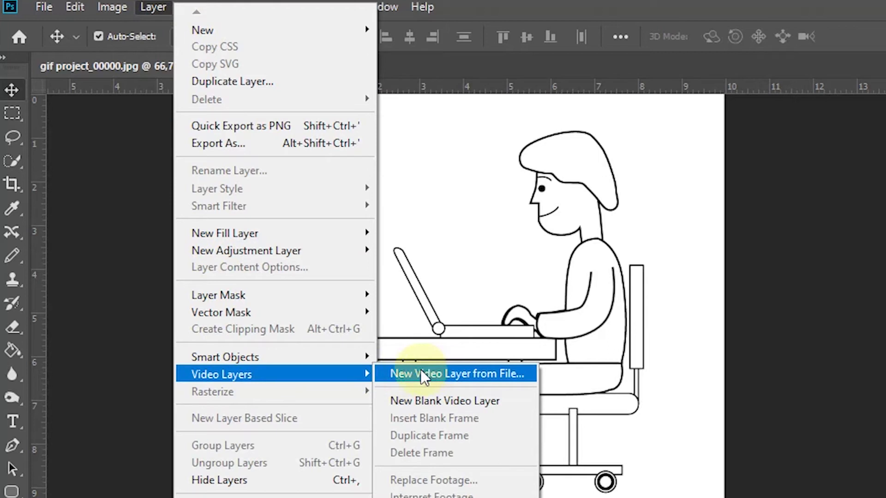
click(489, 374)
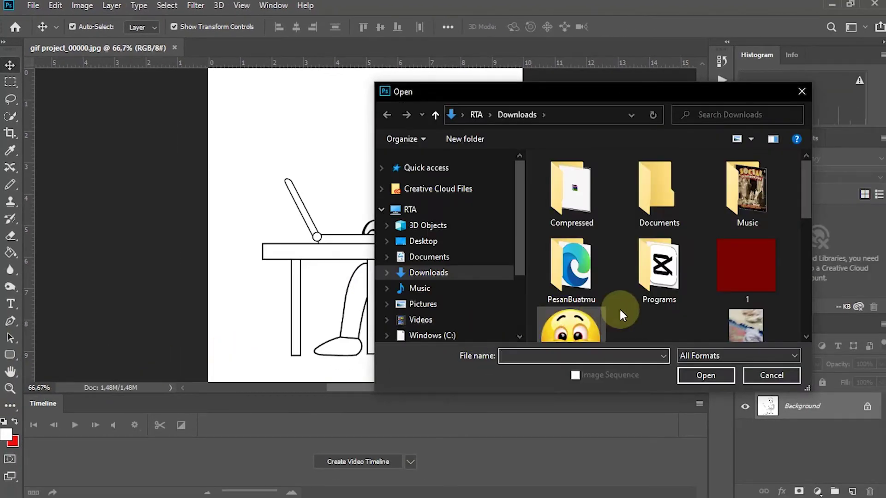
scroll(446, 315, down, 3)
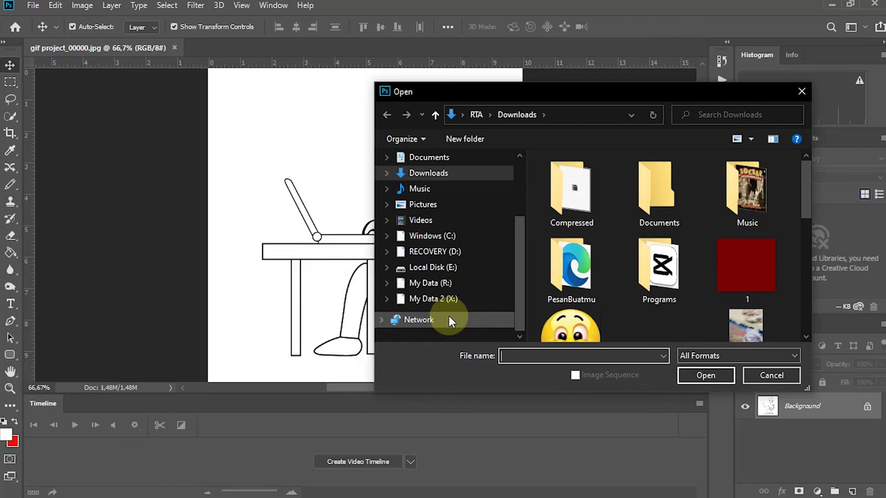
click(421, 222)
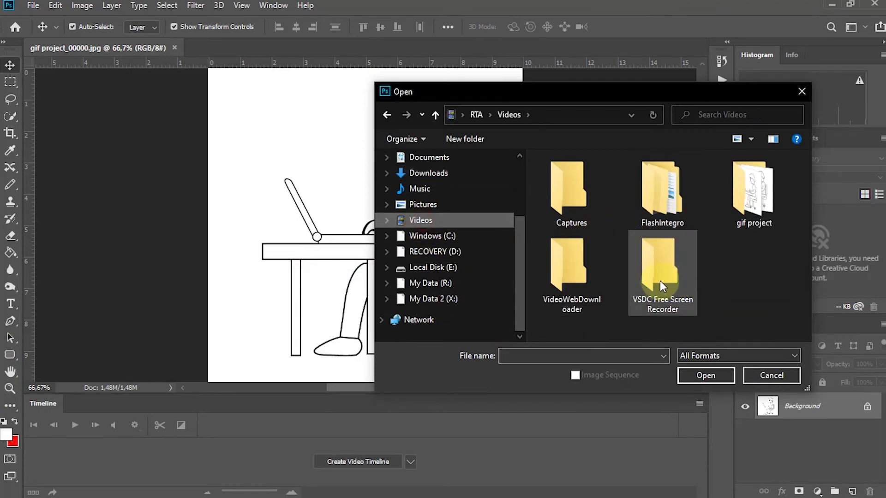
click(755, 206)
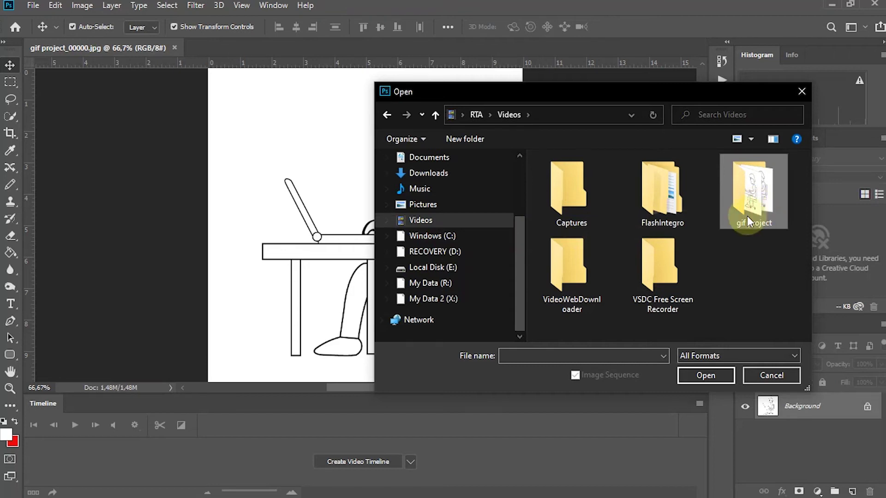
click(694, 375)
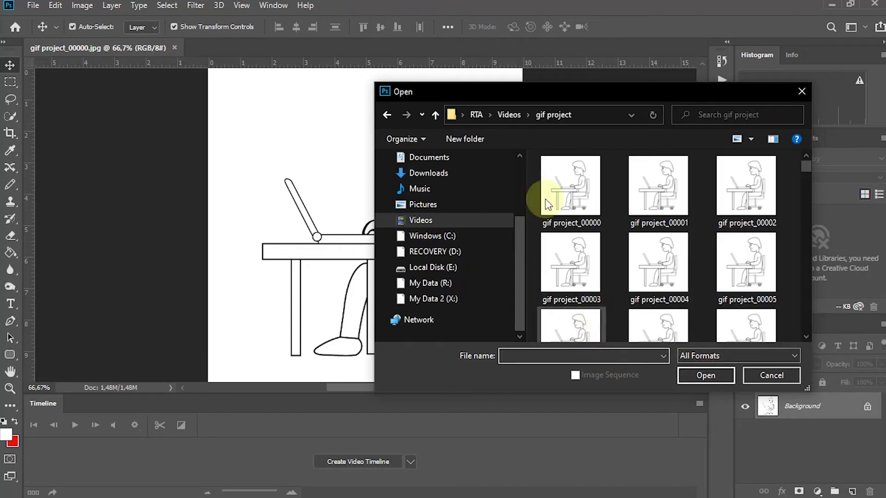
click(565, 197)
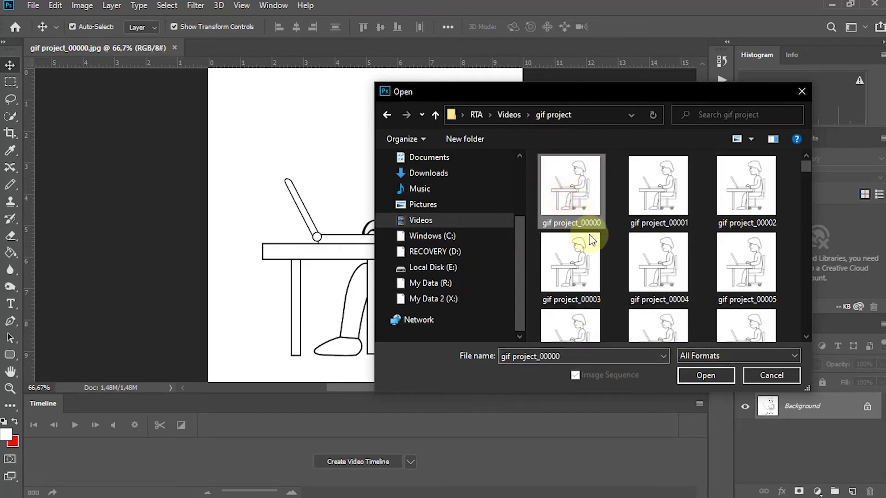
click(705, 375)
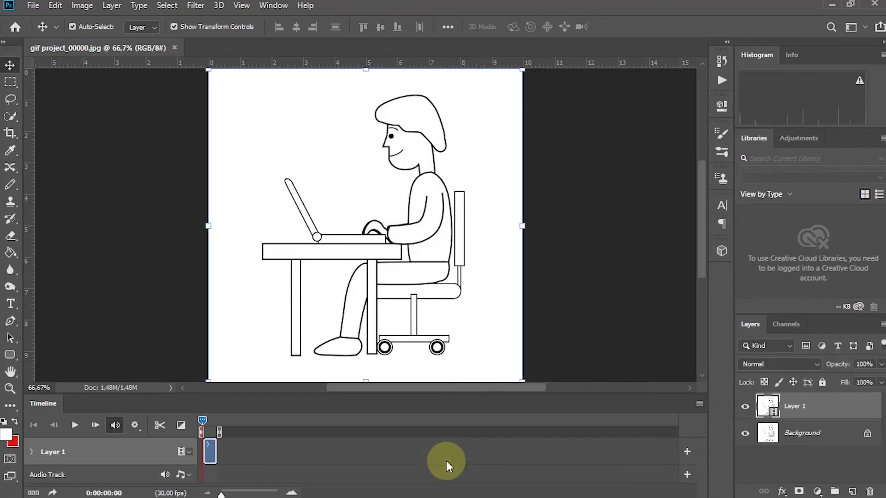
- Scrub and play the timeline to preview the typing animation
mouse_move(204, 425)
mouse_down()
mouse_move(213, 422)
mouse_move(186, 423)
mouse_up()
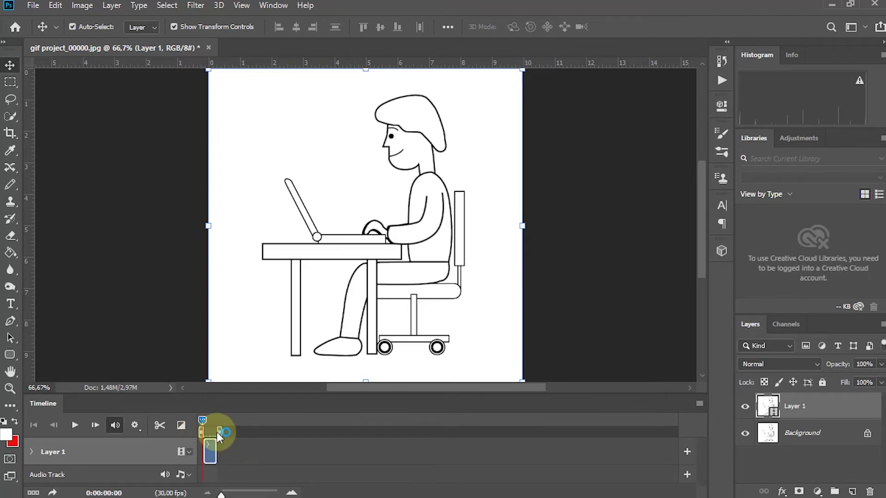
key(space)
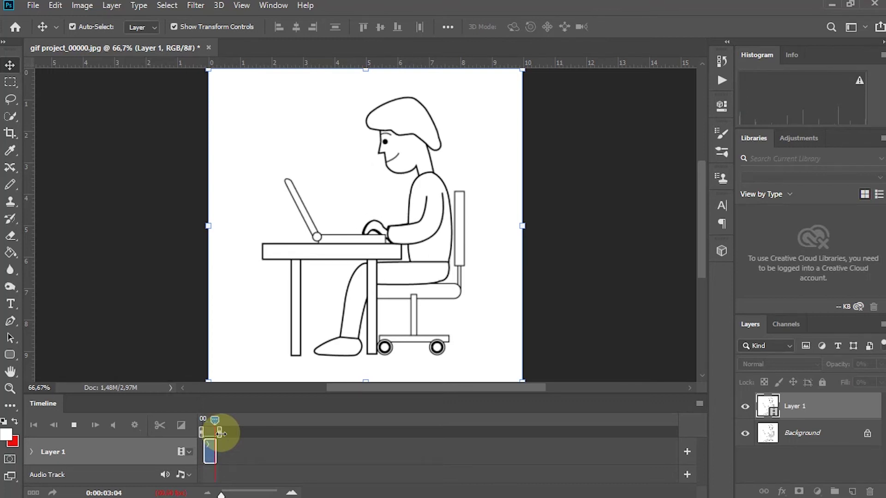
click(221, 455)
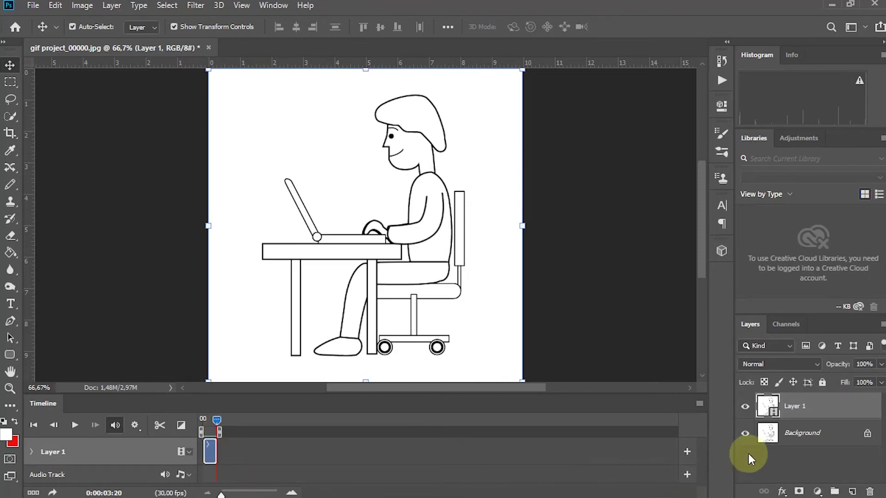
- Delete the Background layer, confirming Yes, and rewind the playhead to the first frame
click(793, 432)
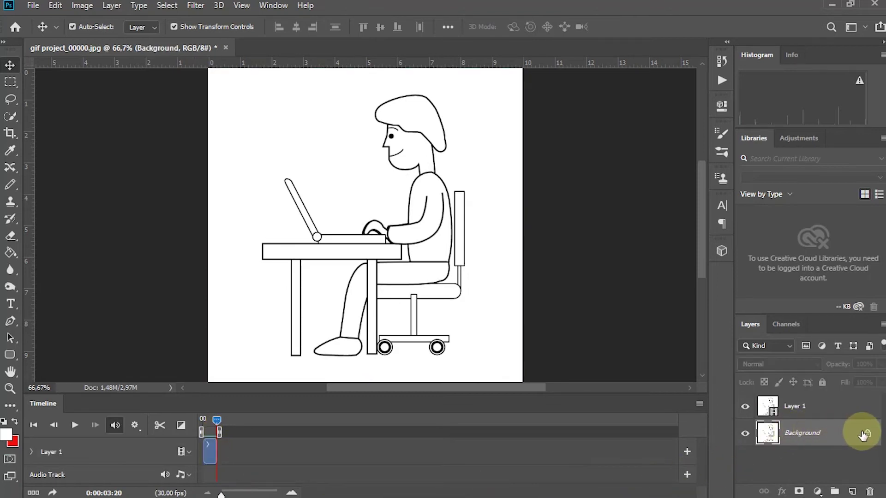
drag(864, 435, 867, 492)
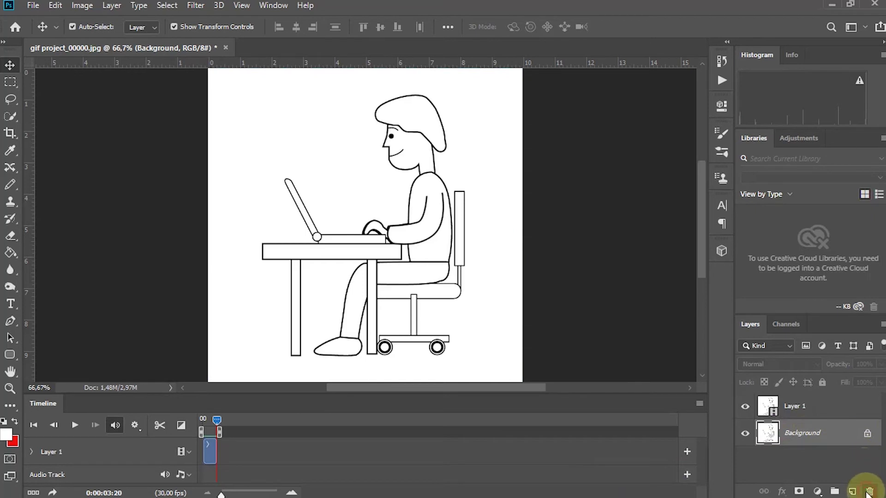
click(868, 493)
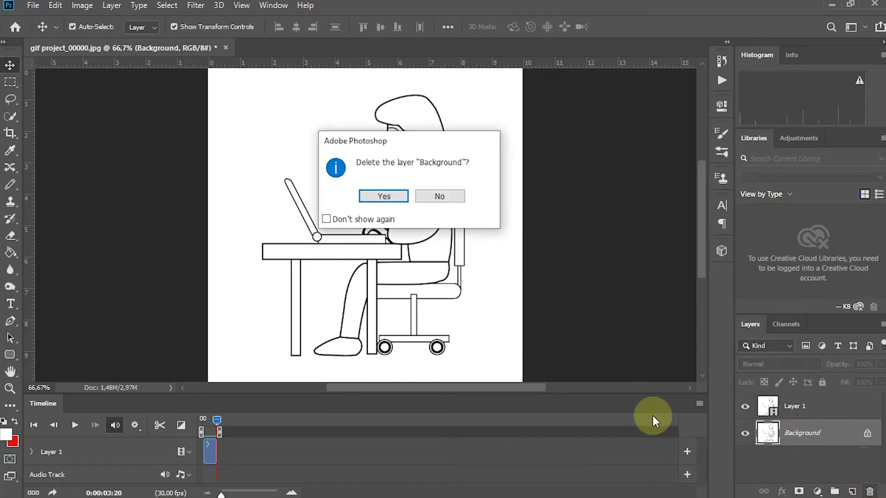
click(368, 197)
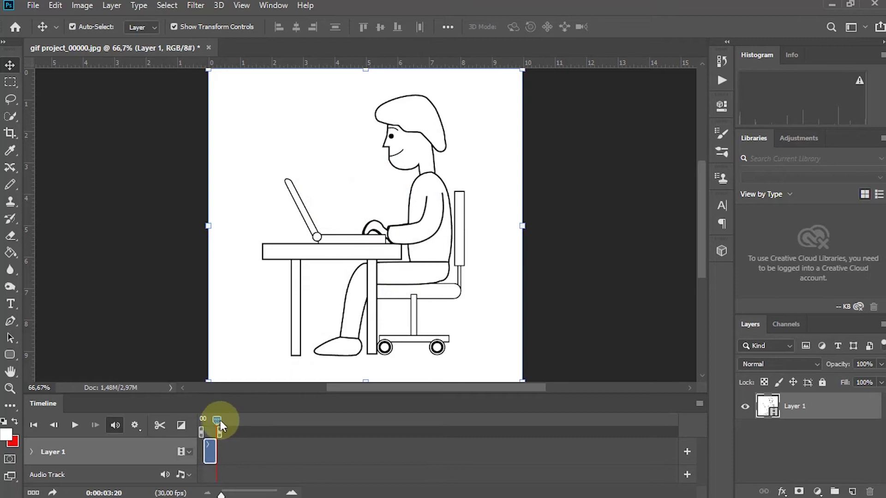
drag(218, 422, 202, 421)
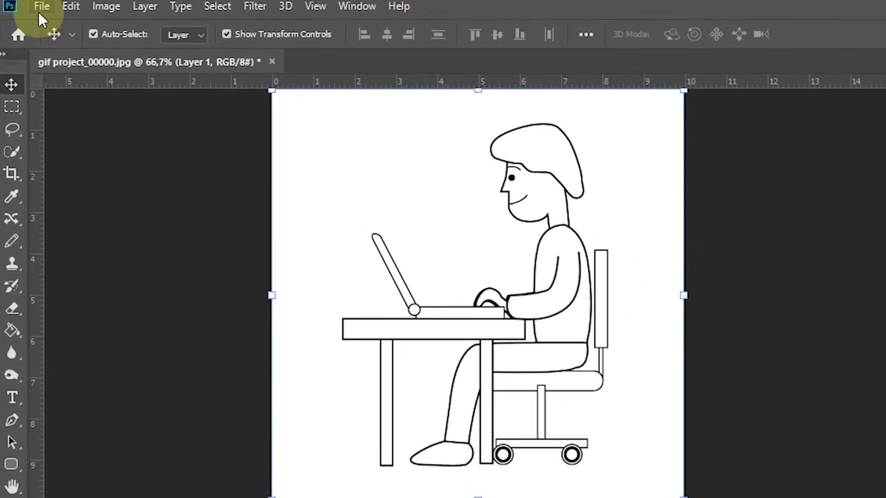
- Launch File > Export > Save for Web (Legacy) to export the Layer 1 animation as a GIF
click(43, 7)
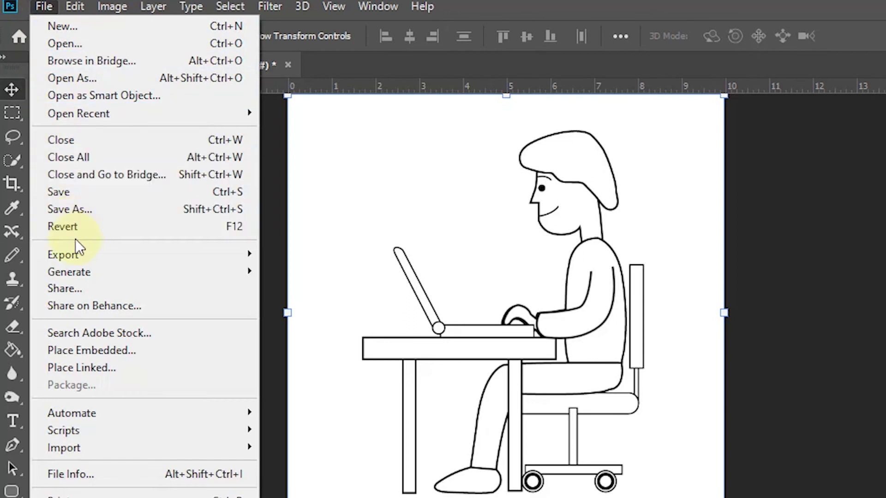
mouse_move(148, 256)
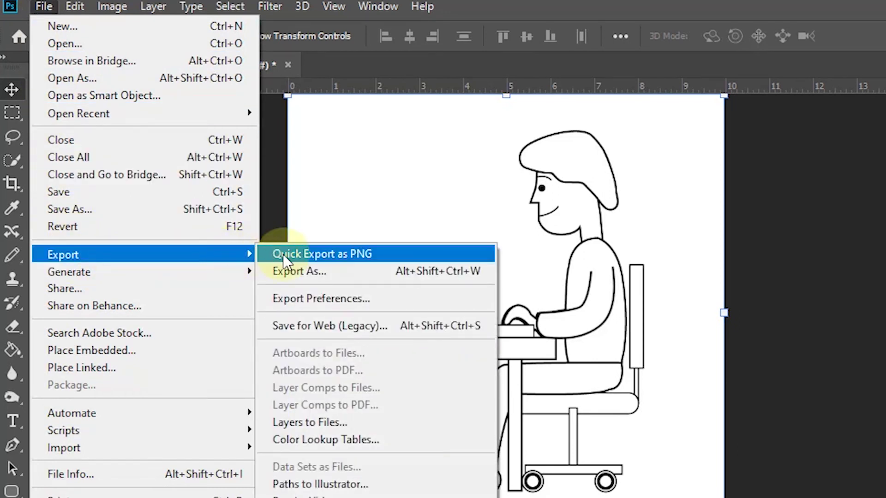
click(397, 325)
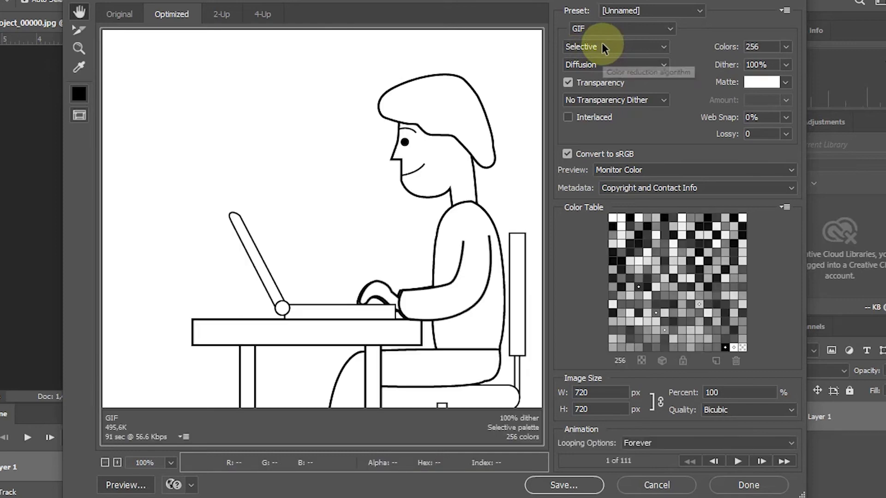
- Confirm GIF, Selective, 256 colors, 720 x 720 px with Bicubic quality, and looping Forever
click(597, 29)
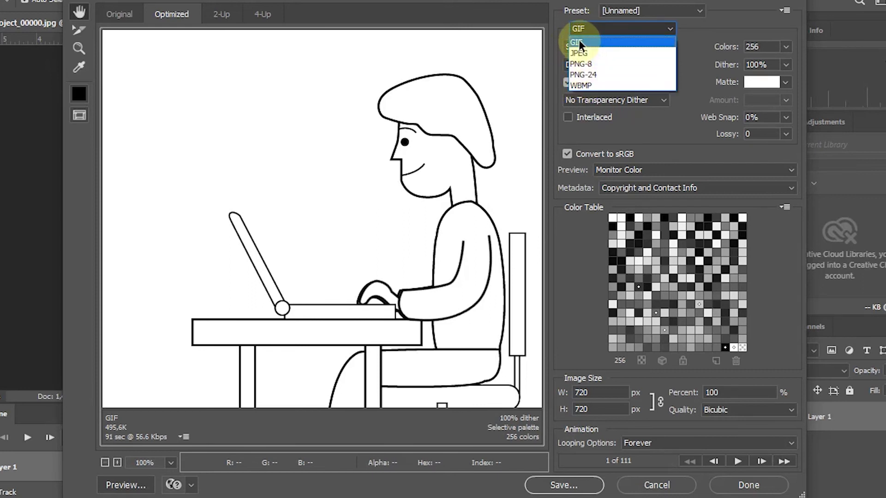
click(699, 22)
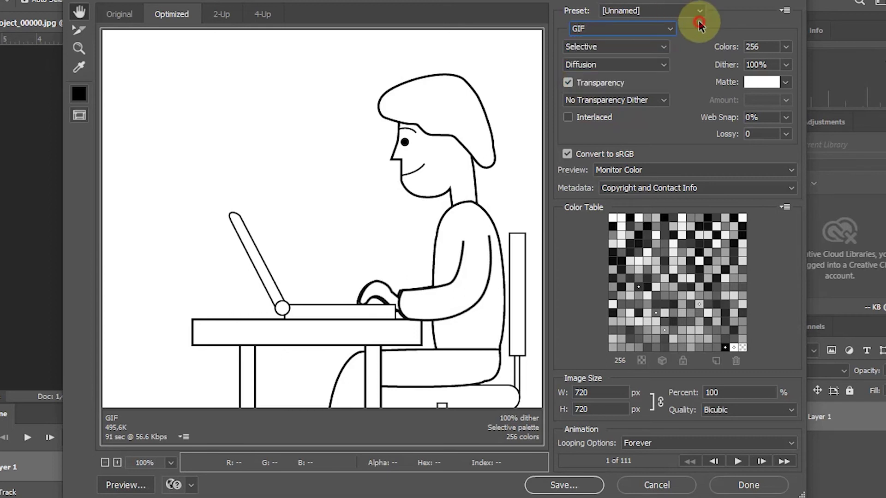
click(655, 47)
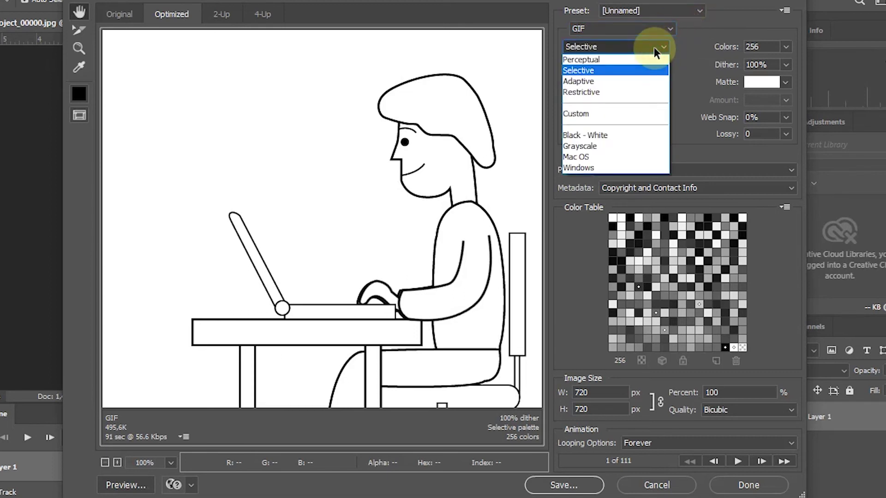
click(684, 39)
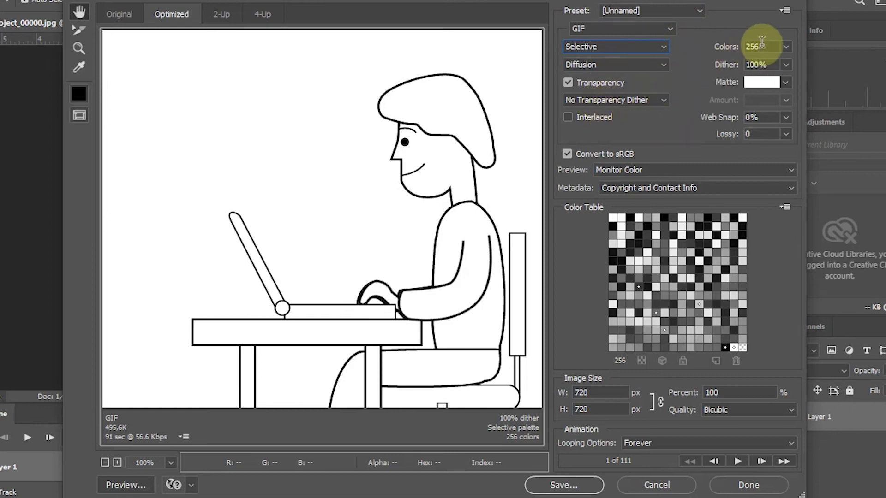
click(785, 47)
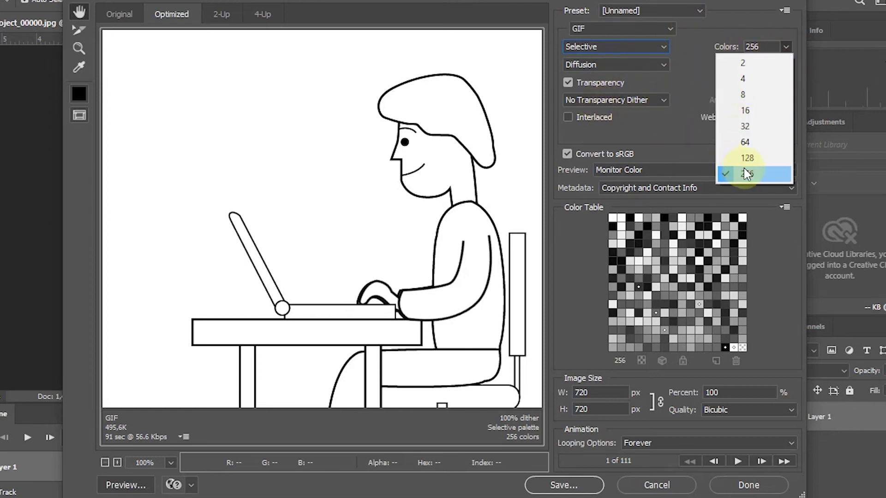
click(730, 26)
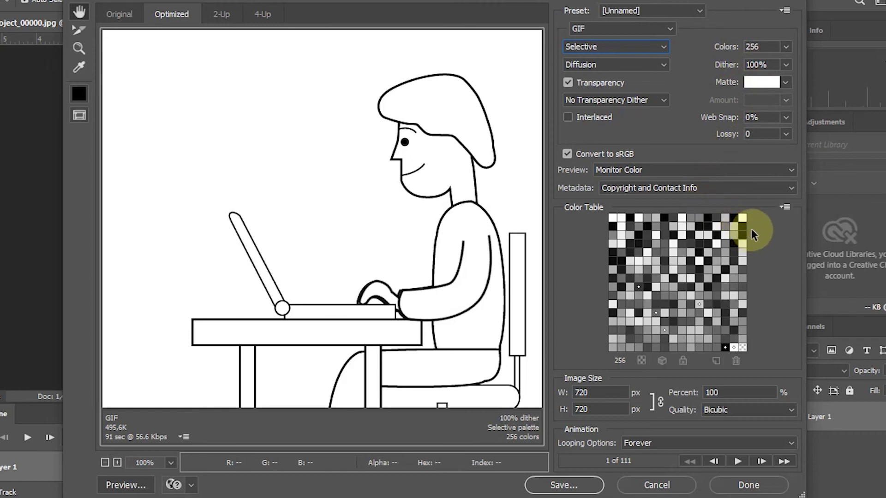
click(580, 409)
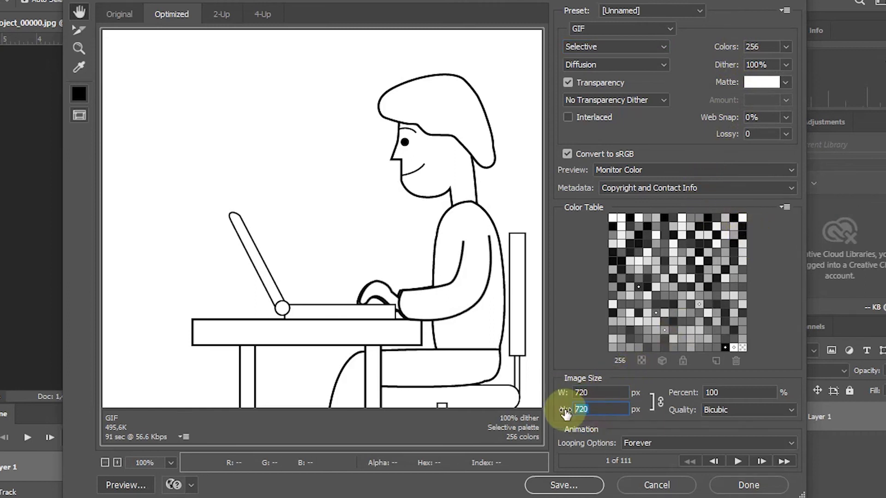
click(718, 411)
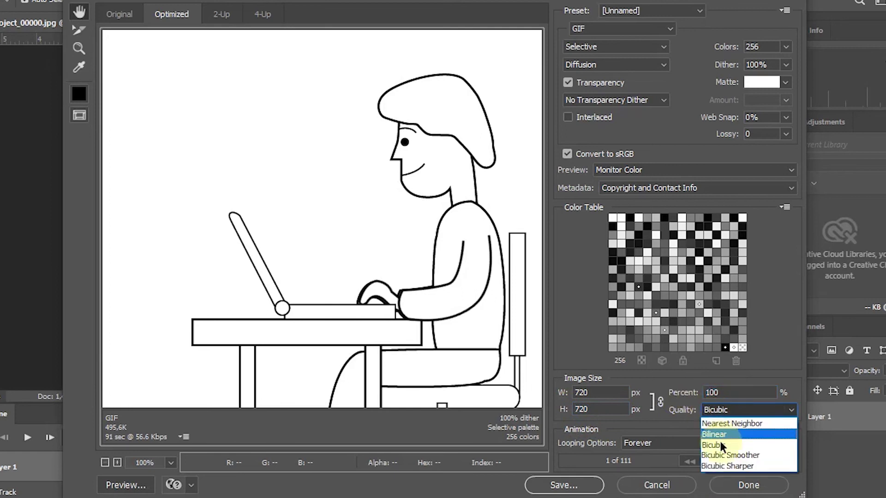
click(587, 336)
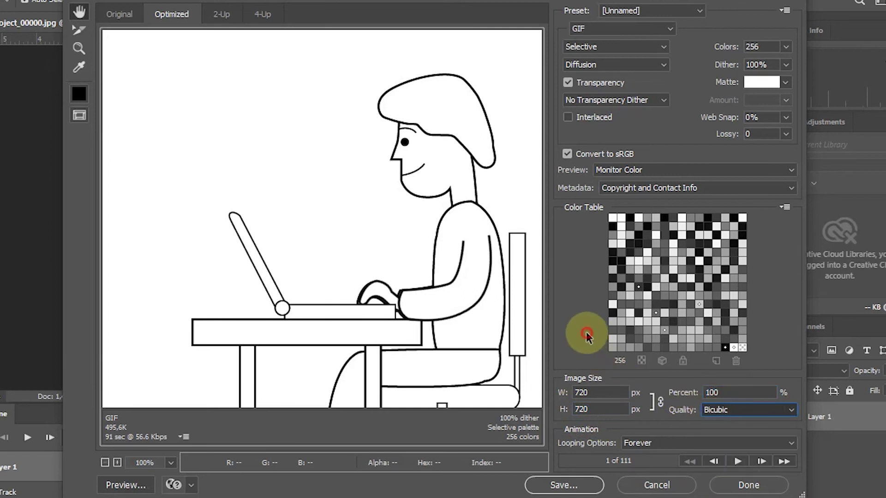
click(635, 444)
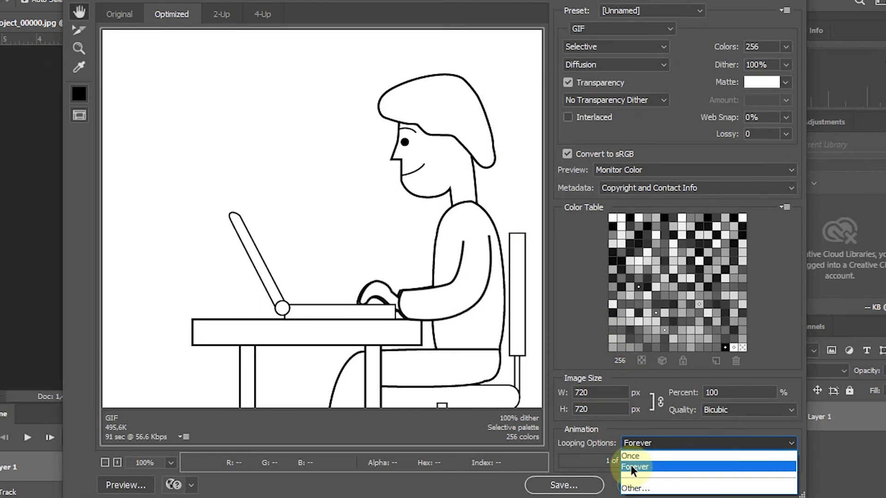
click(633, 467)
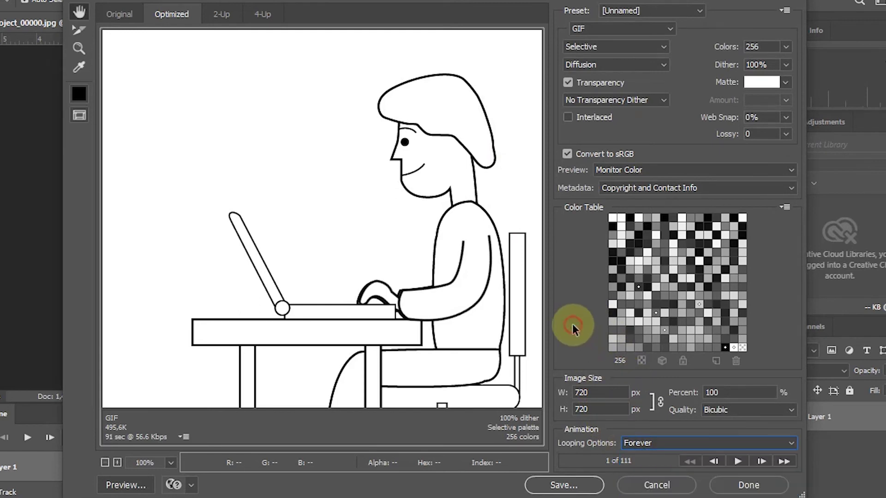
- Start saving the optimized GIF and choose This PC > Videos as the save location
click(562, 486)
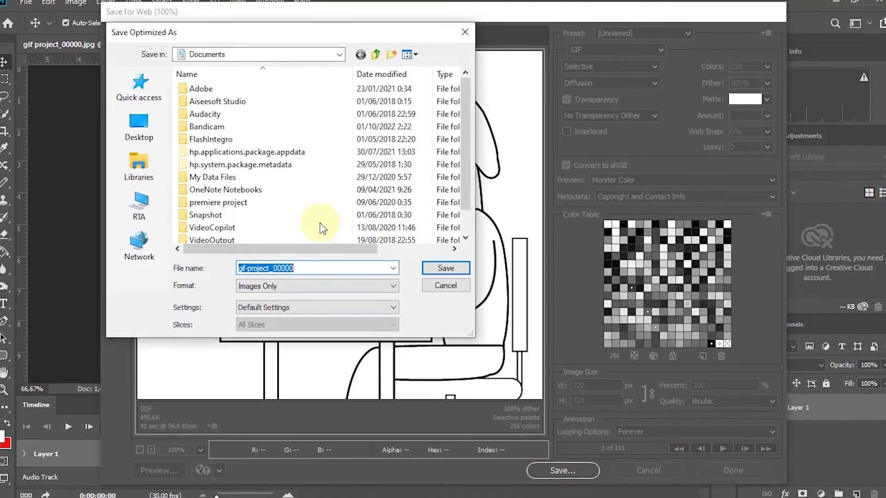
scroll(199, 99, down, 1)
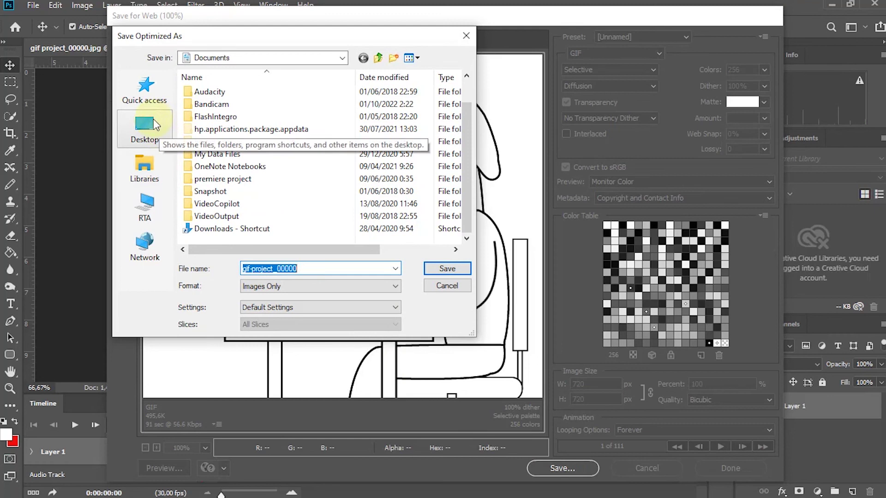
click(147, 205)
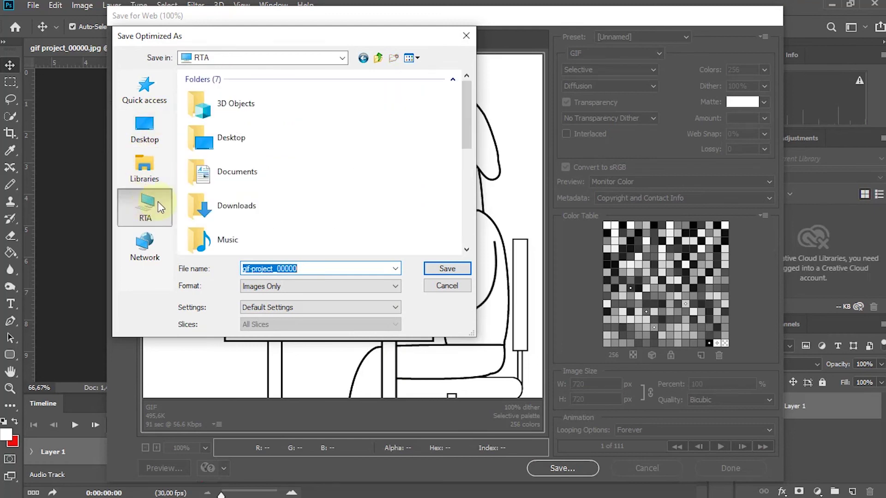
scroll(221, 198, down, 5)
scroll(235, 194, up, 4)
double_click(228, 228)
- Name the file gif-project.gif, keep Images Only and Default Settings, and save it
click(306, 270)
drag(276, 270, 298, 269)
key(BackSpace)
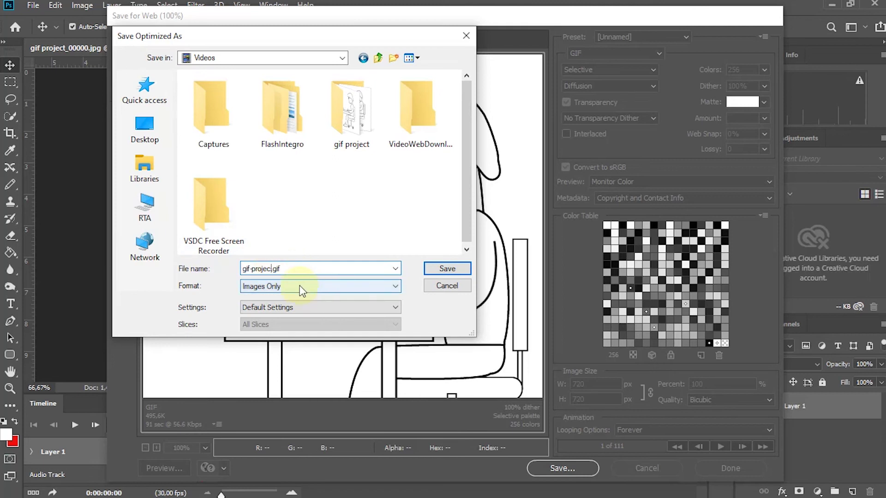
click(279, 269)
click(352, 289)
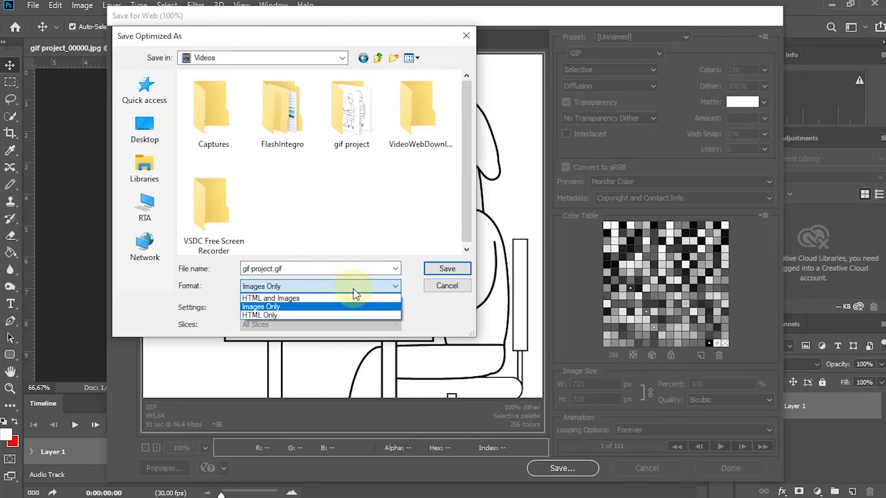
click(353, 289)
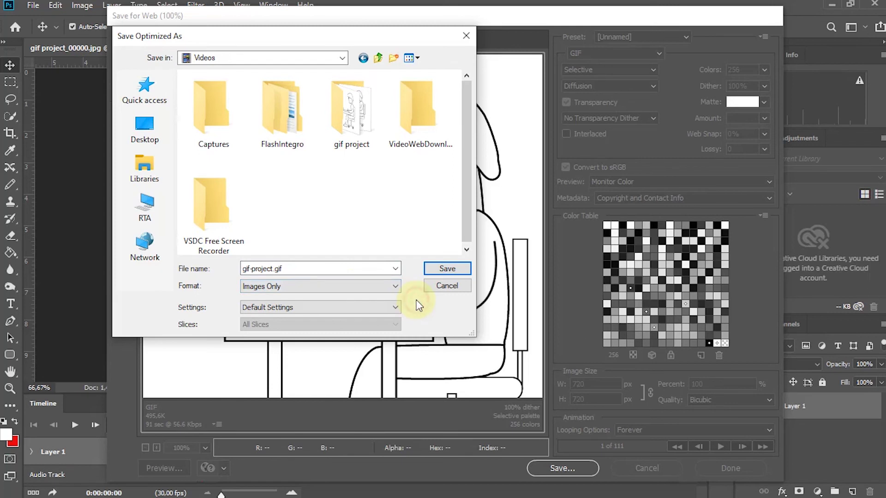
click(319, 309)
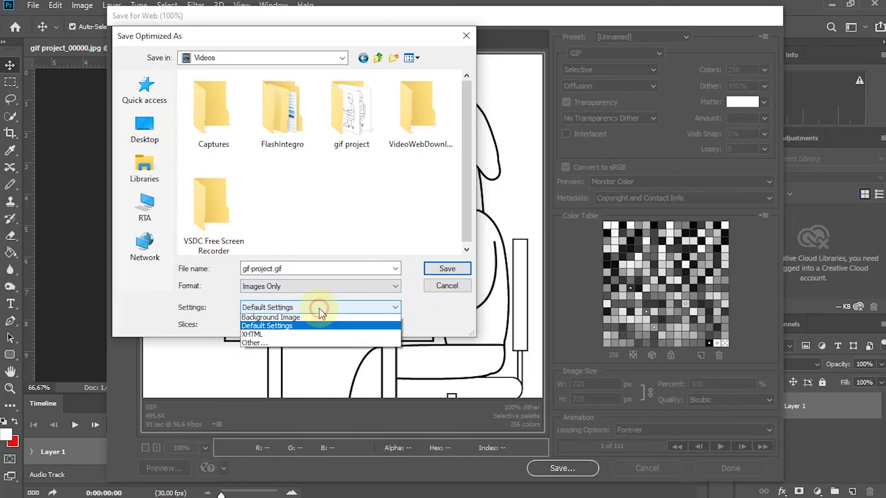
click(321, 308)
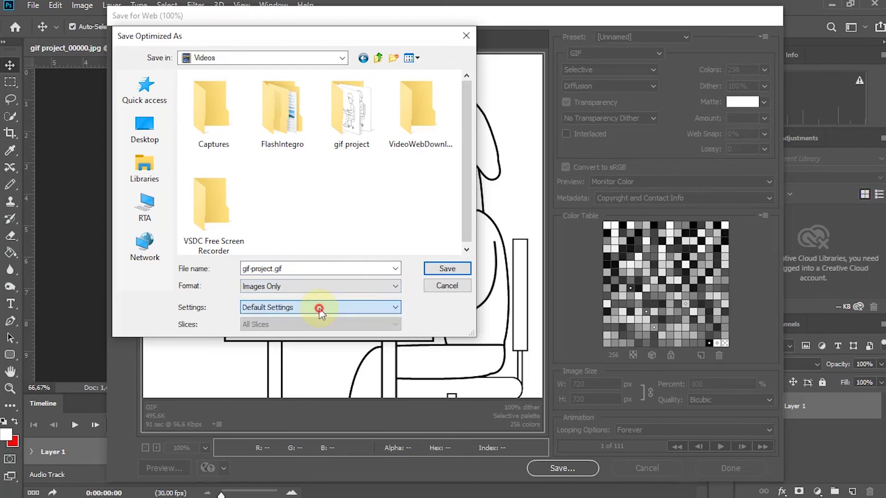
click(442, 268)
click(441, 269)
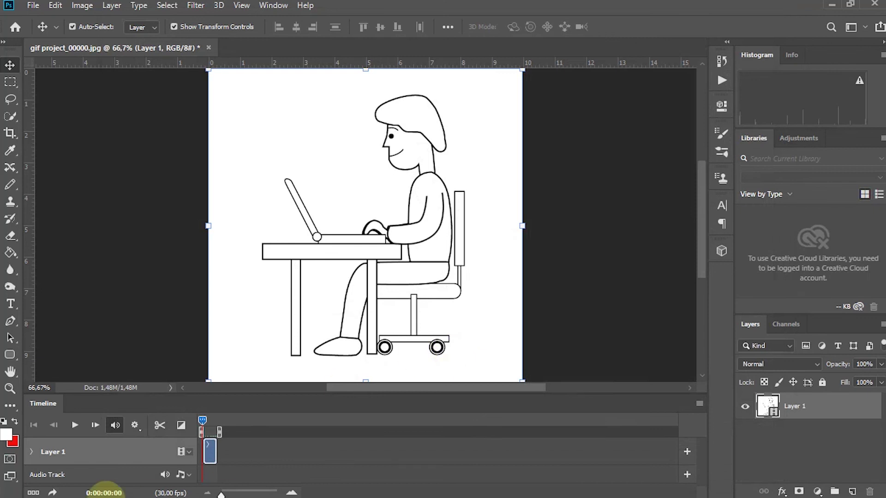
- Switch to the File Explorer window and open the Videos folder
click(77, 488)
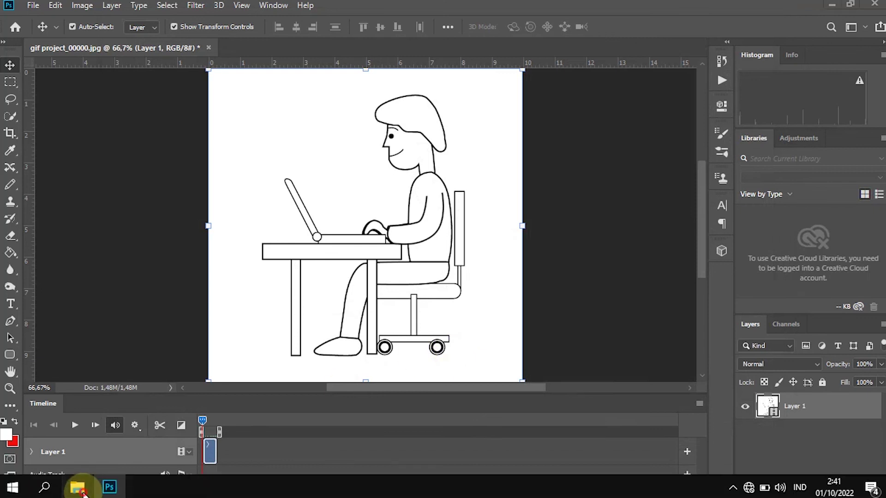
click(162, 436)
mouse_move(162, 434)
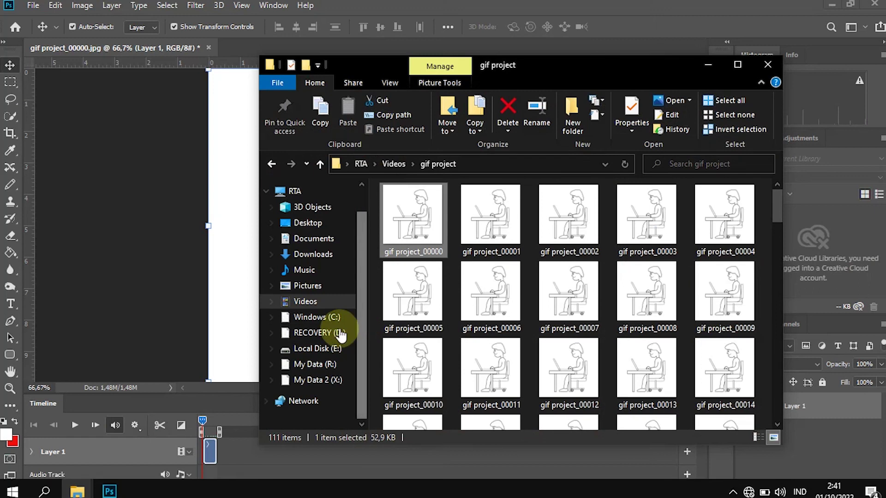
click(325, 301)
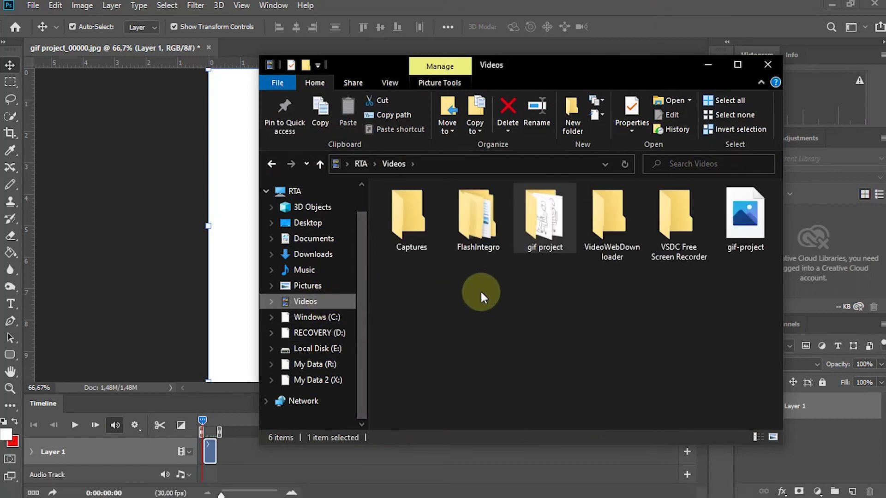
- Check gif-project's Properties Details (720 x 720, 496 KB), then close the dialog
mouse_move(753, 225)
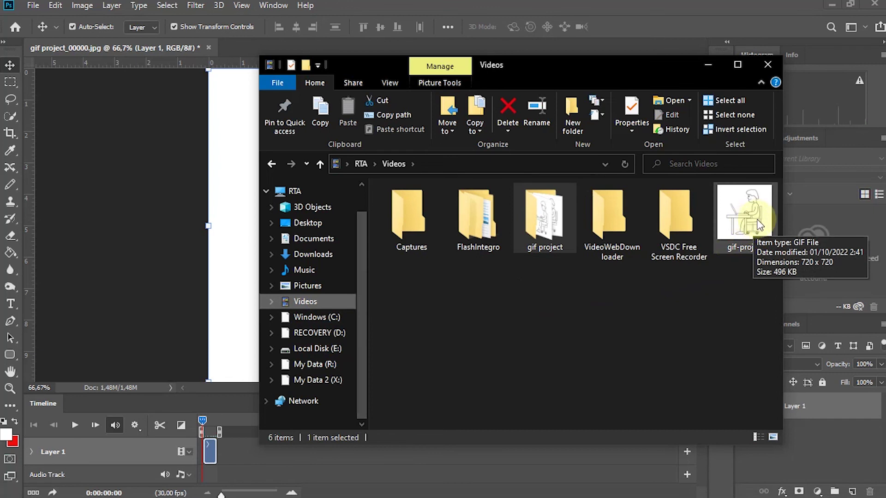
right_click(757, 221)
click(683, 480)
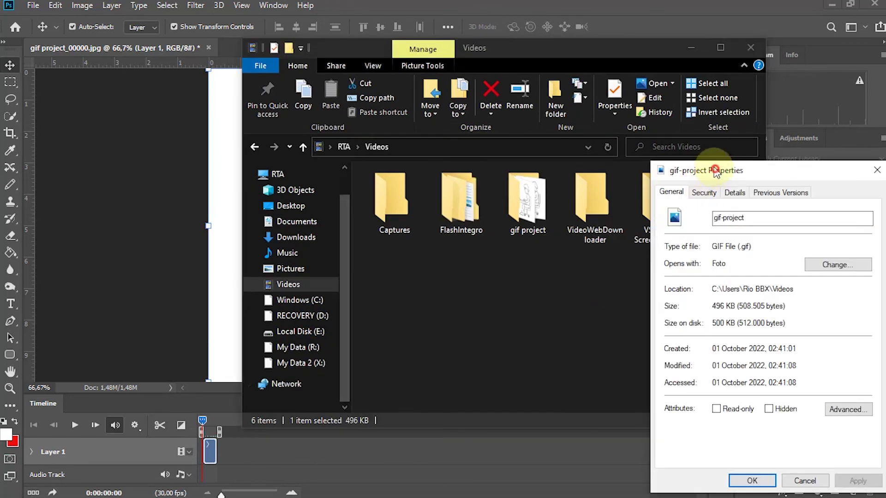
click(407, 217)
drag(411, 201, 407, 200)
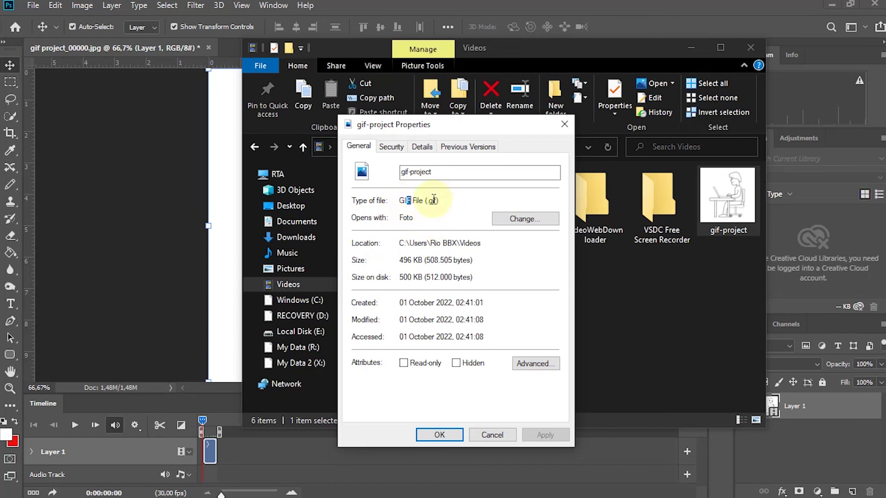
click(422, 146)
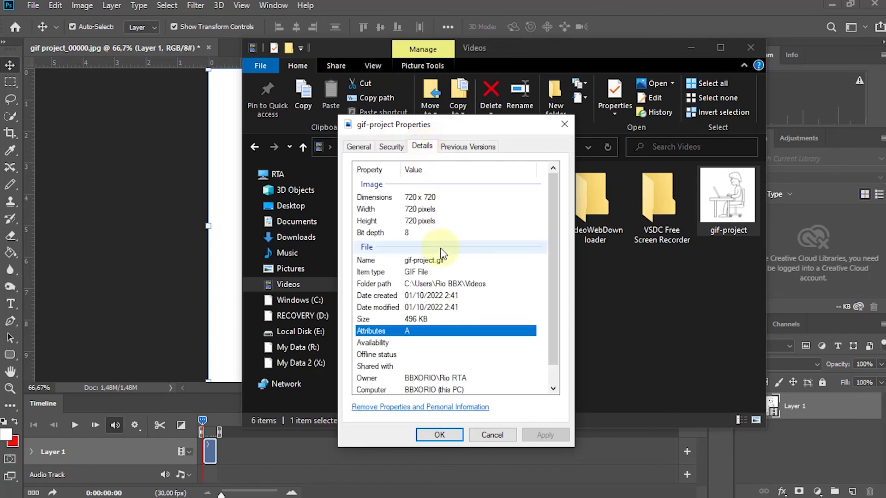
click(404, 234)
click(429, 259)
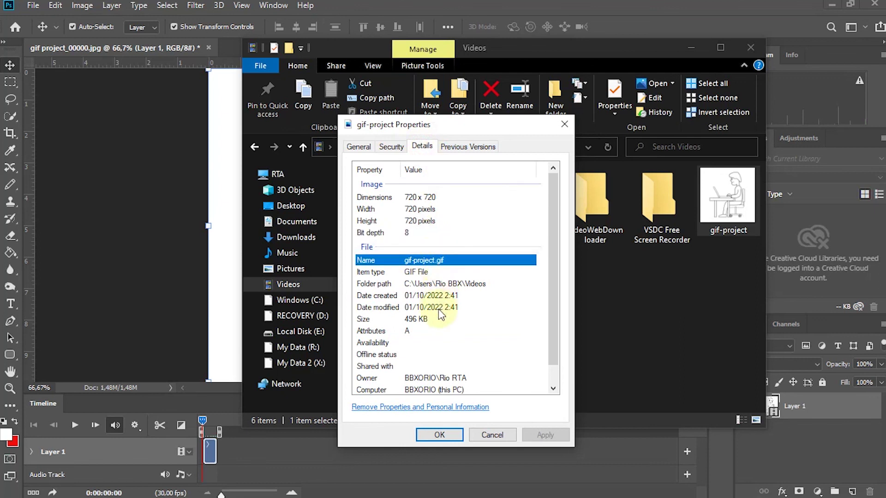
scroll(429, 296, down, 1)
scroll(450, 226, up, 1)
click(363, 148)
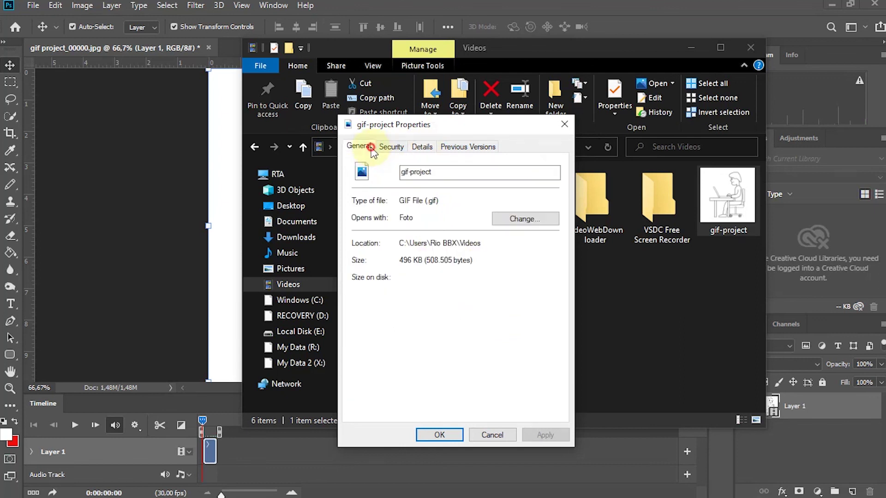